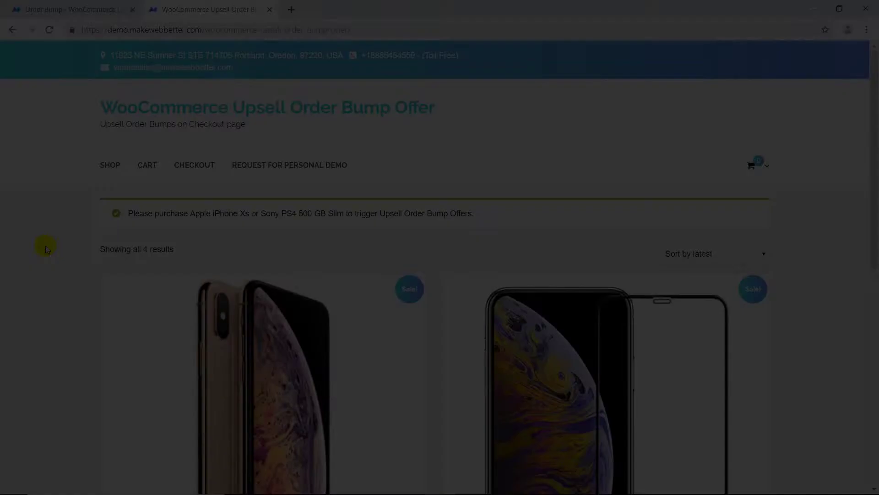
Add the Apple iPhone Xs to the cart and scroll checkout to the 20% off screen protector offer.
scroll(46, 245, "down", 4)
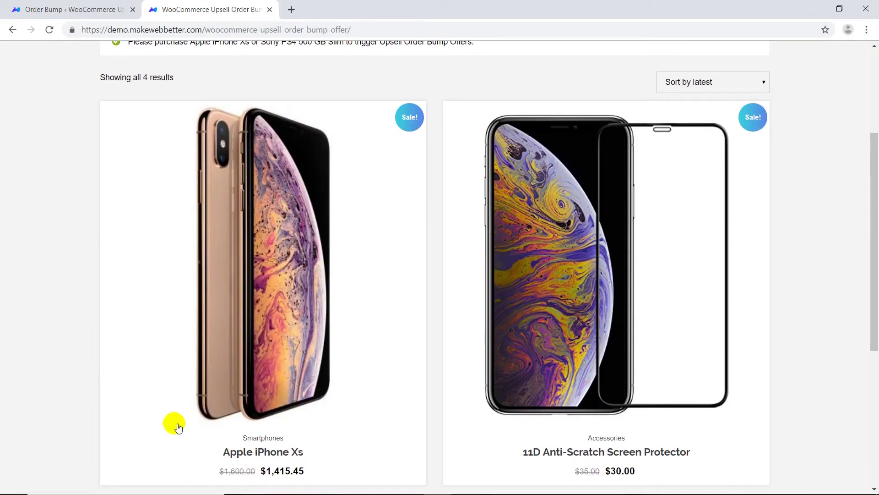
left_click(237, 414)
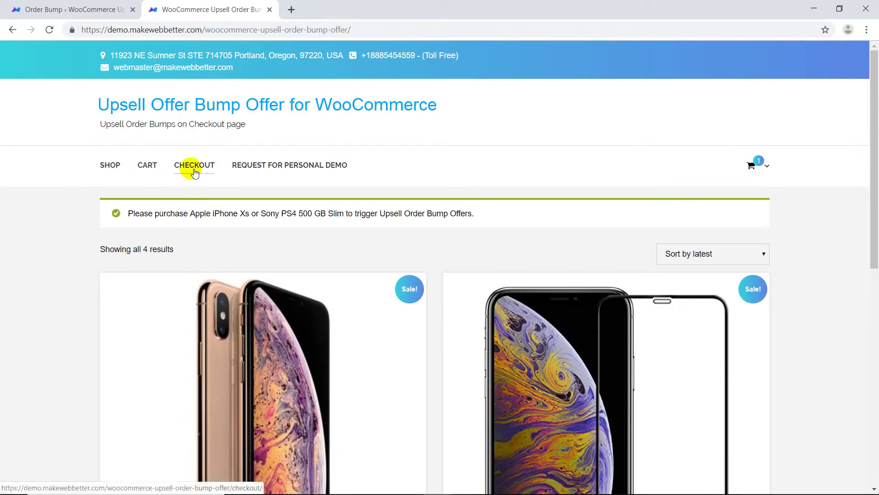
left_click(195, 174)
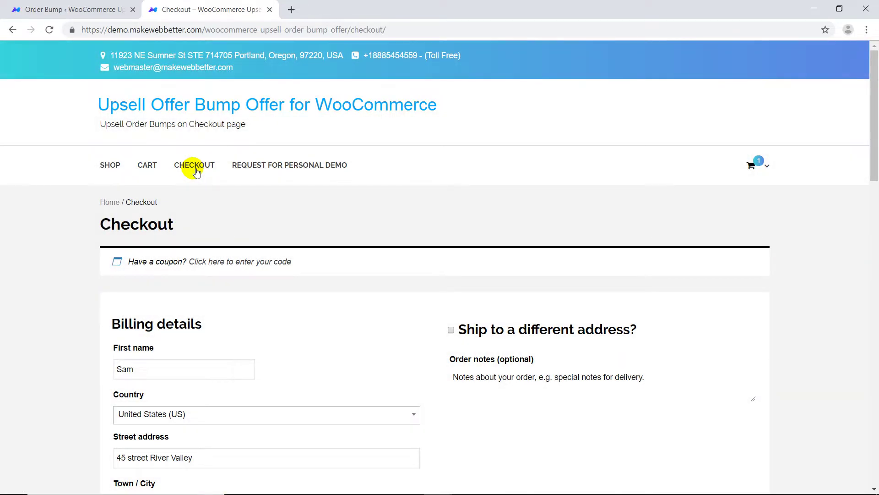
scroll(362, 209, "down", 10)
scroll(367, 206, "down", 6)
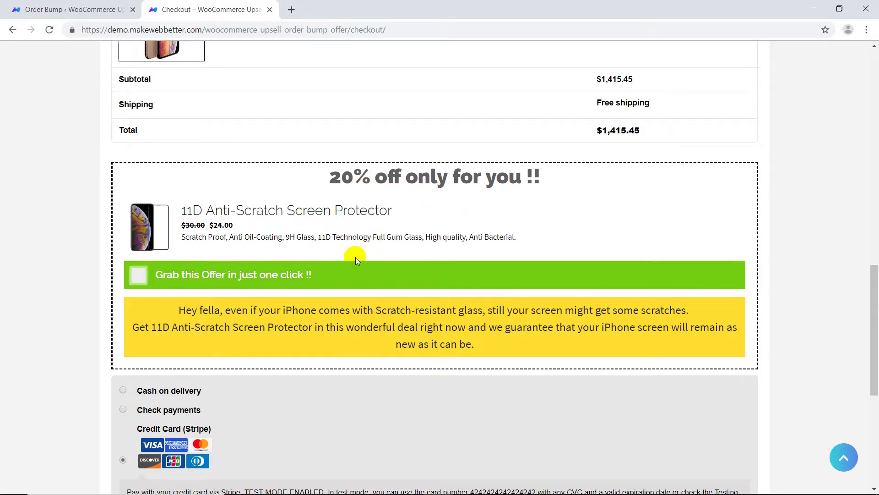
Accept the 11D Anti-Scratch Screen Protector offer at $24.00 and verify the $1,439.45 total.
left_click(142, 277)
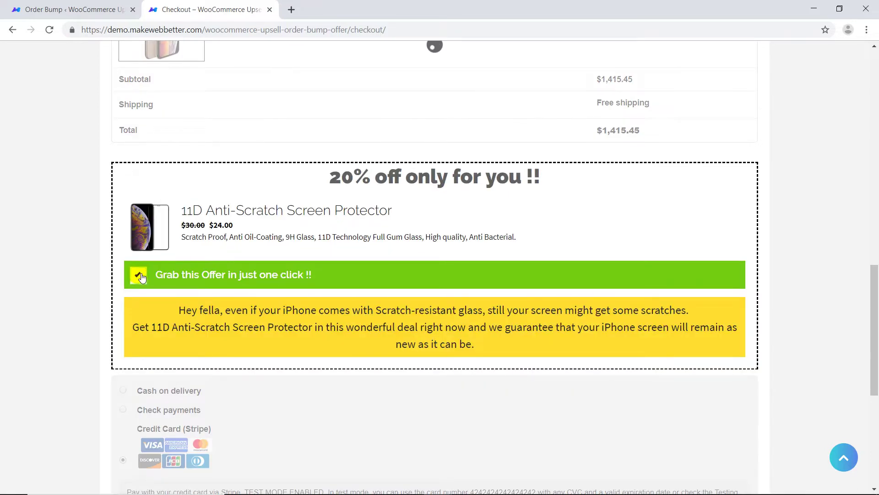
scroll(142, 277, "up", 1)
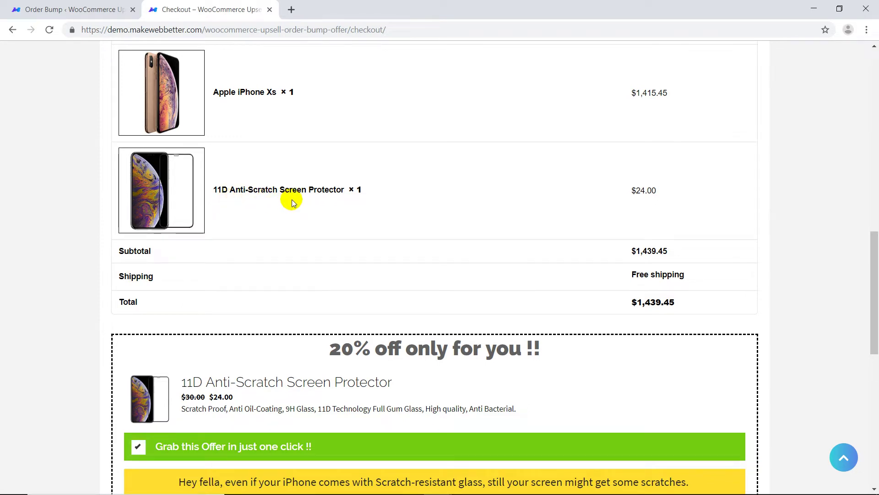
scroll(292, 197, "down", 2)
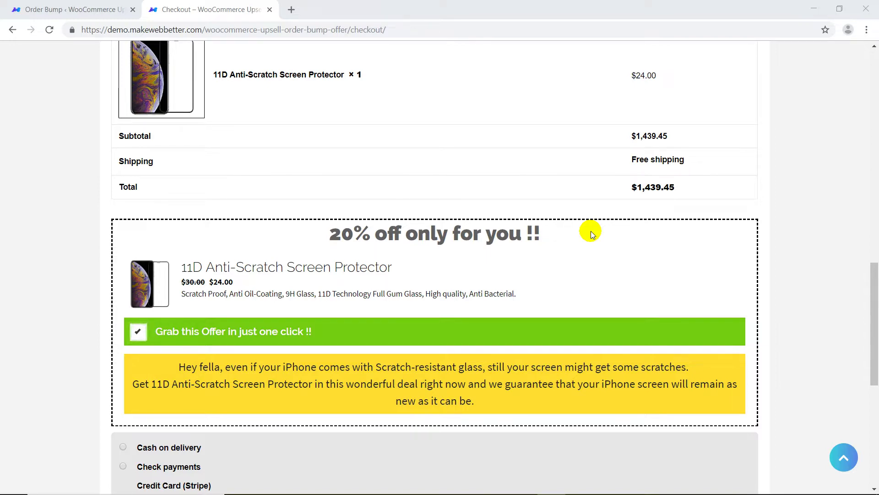
scroll(592, 234, "down", 3)
Fill in the saved Stripe test card number, expiry and CVC, then place the order.
scroll(590, 231, "down", 3)
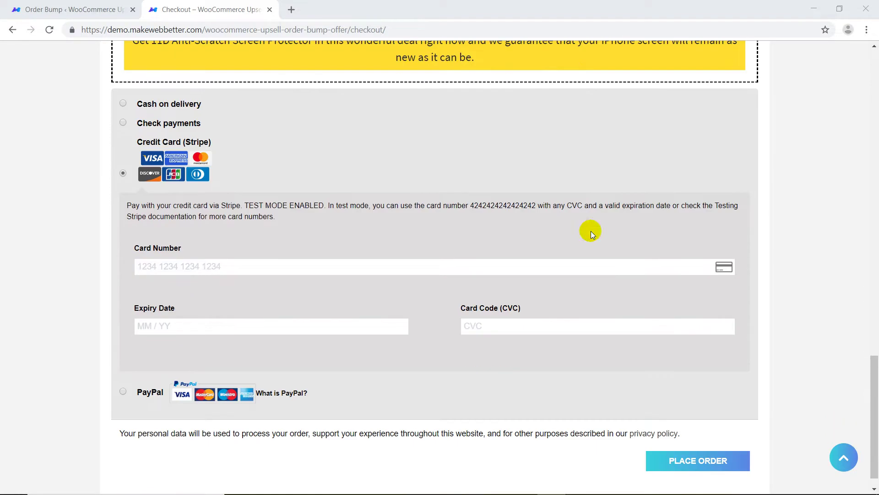
left_click(238, 271)
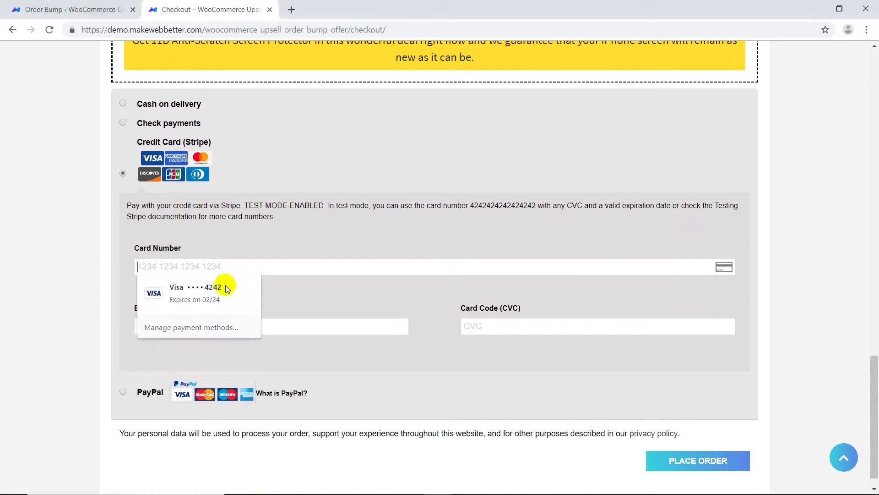
left_click(225, 284)
left_click(234, 333)
left_click(229, 351)
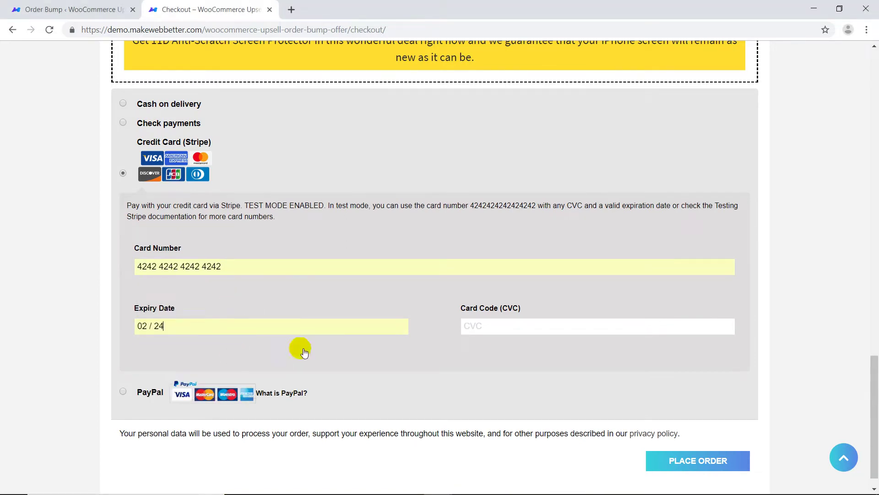
left_click(495, 333)
type("545")
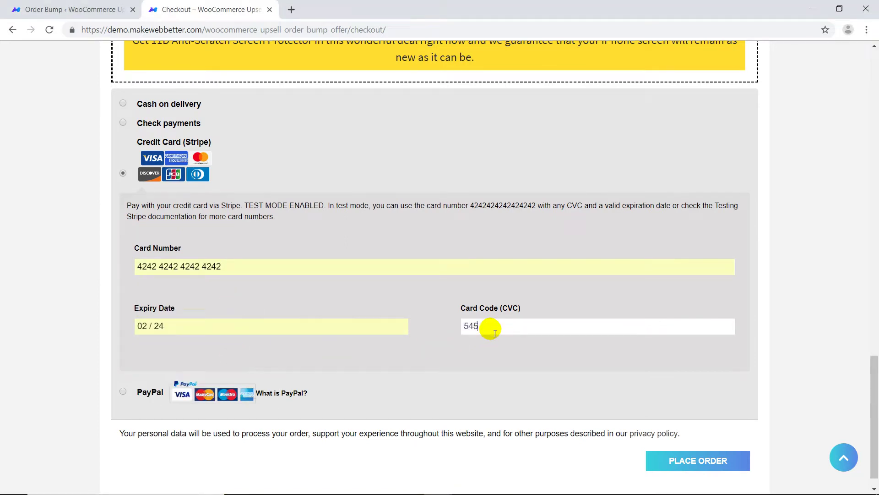
left_click(681, 459)
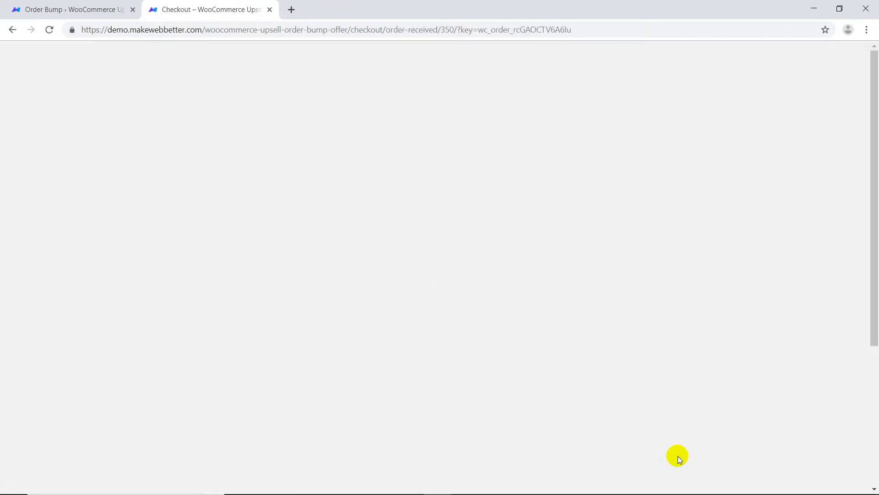
Scroll the new $349.00 checkout down to the 20% off Ps4 Massive Games offer.
scroll(679, 458, "down", 4)
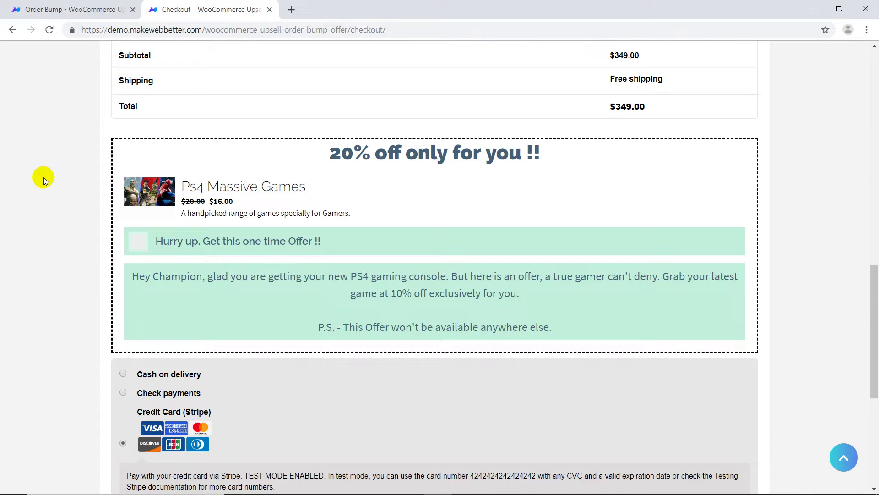
Accept the Ps4 Massive Games offer with FIFA 19 chosen, raising the total to $373.00.
left_click(139, 242)
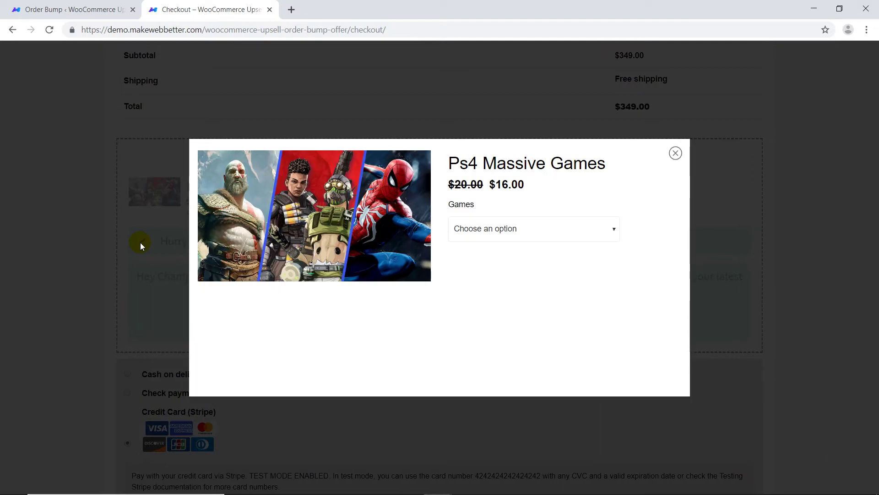
left_click(597, 239)
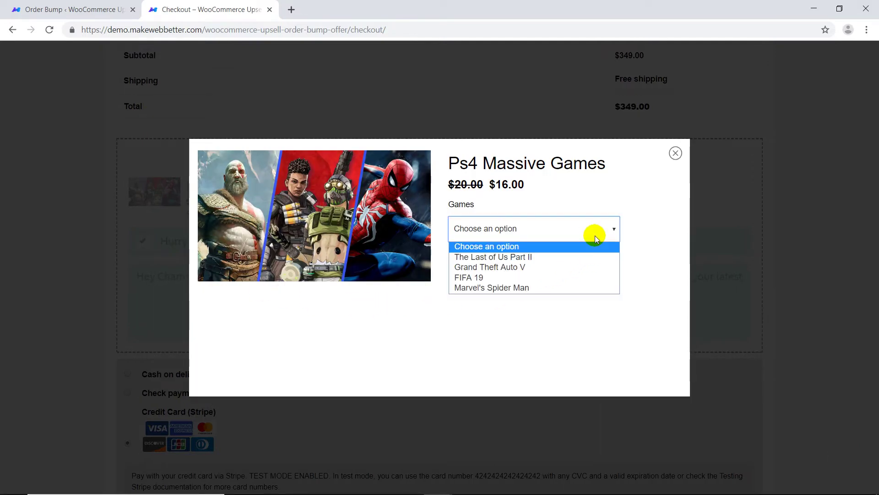
left_click(589, 278)
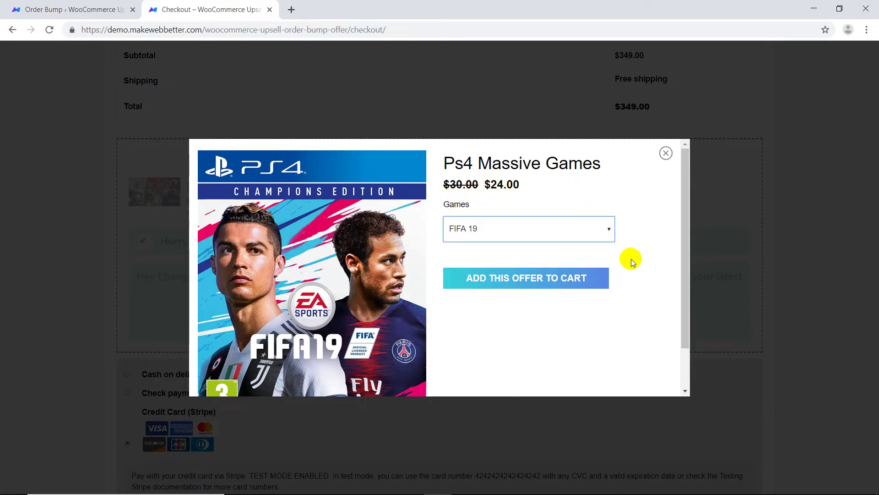
left_click(601, 287)
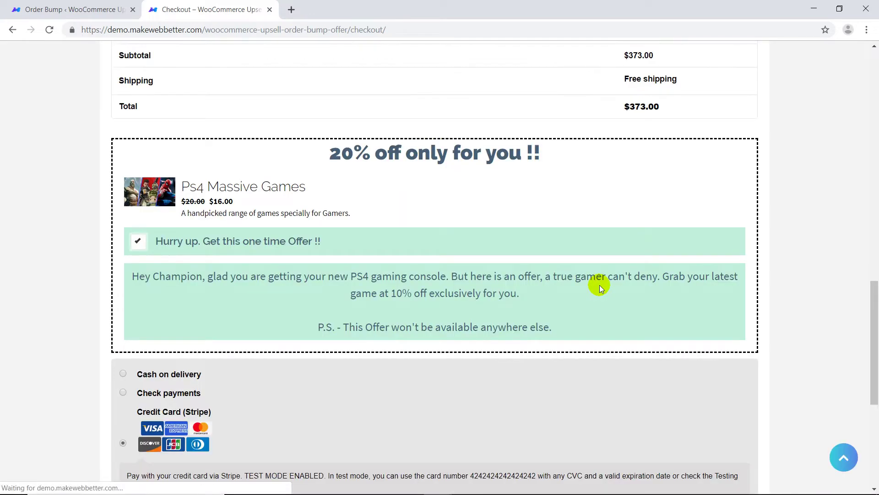
Glance at the shop's products, then return to the empty Order Bumps list in admin.
scroll(600, 287, "up", 5)
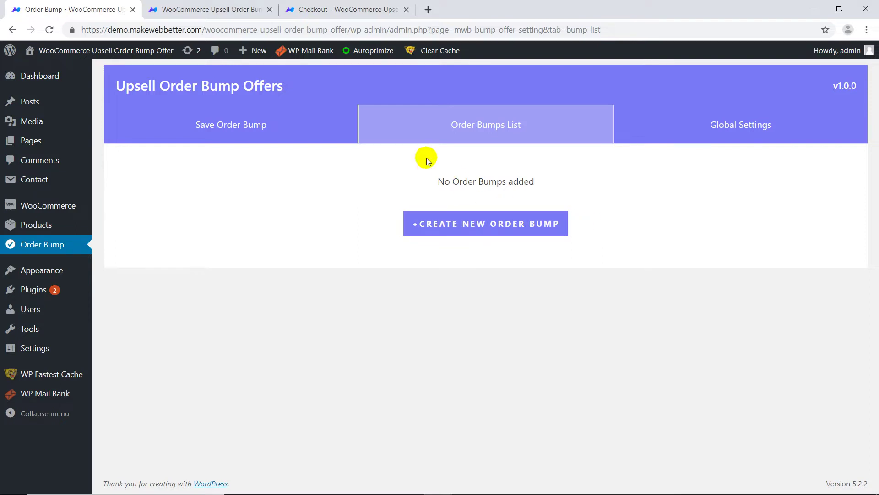
left_click(233, 9)
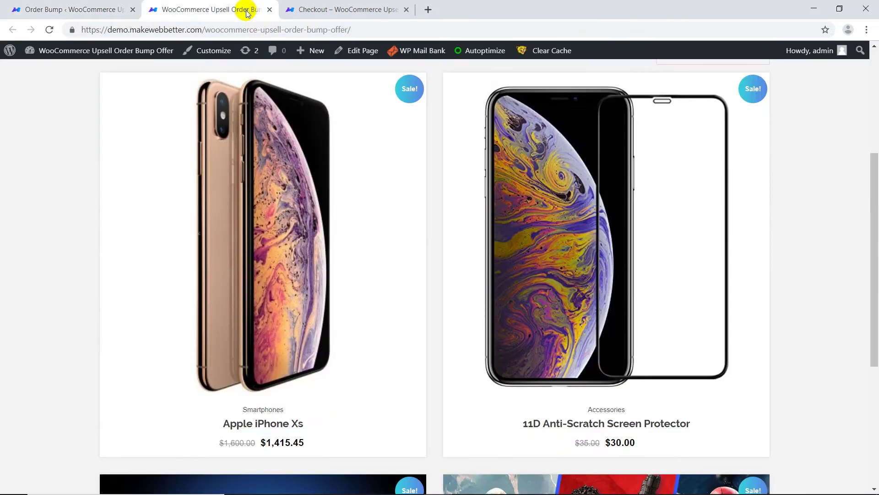
mouse_move(249, 310)
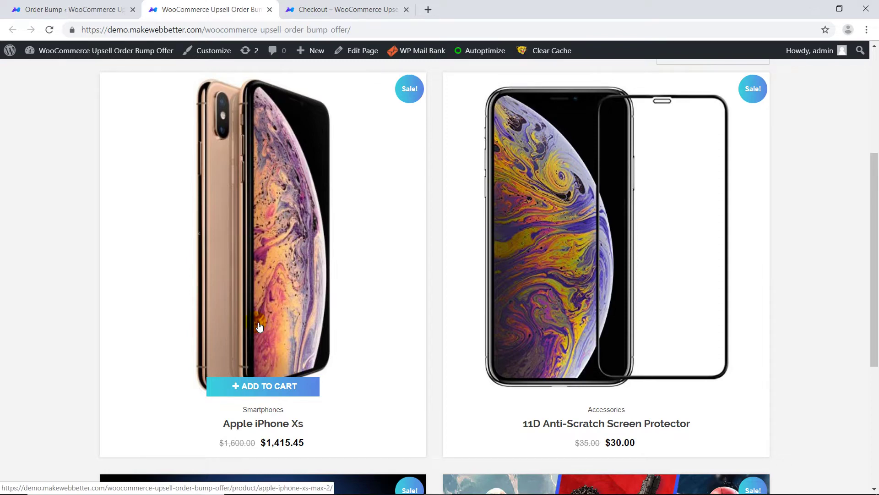
mouse_move(636, 337)
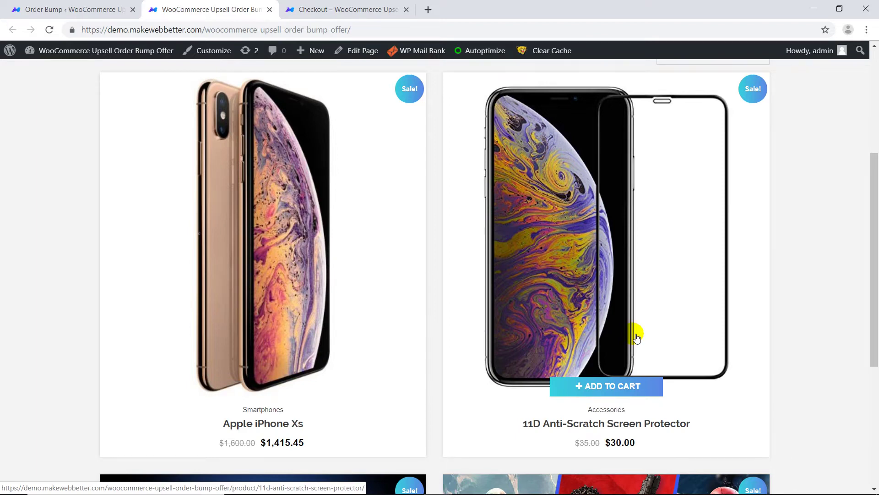
left_click(111, 10)
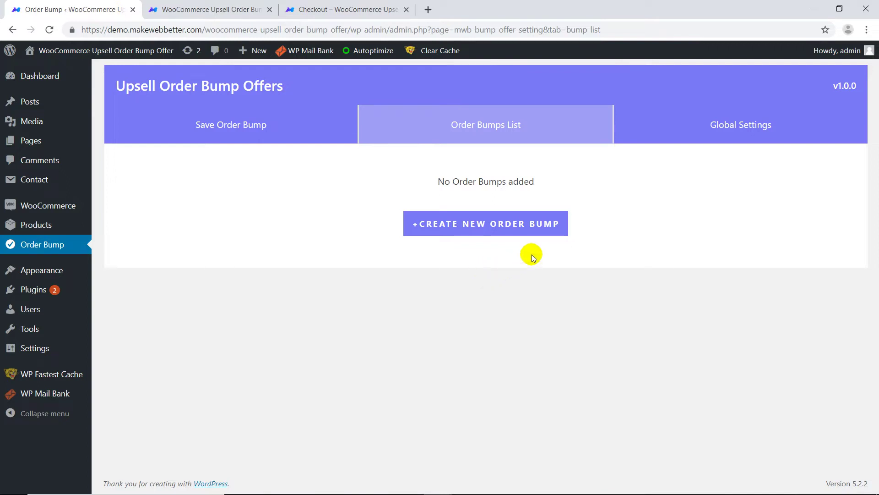
Create a new order bump named 'iPhone Xs'.
left_click(560, 229)
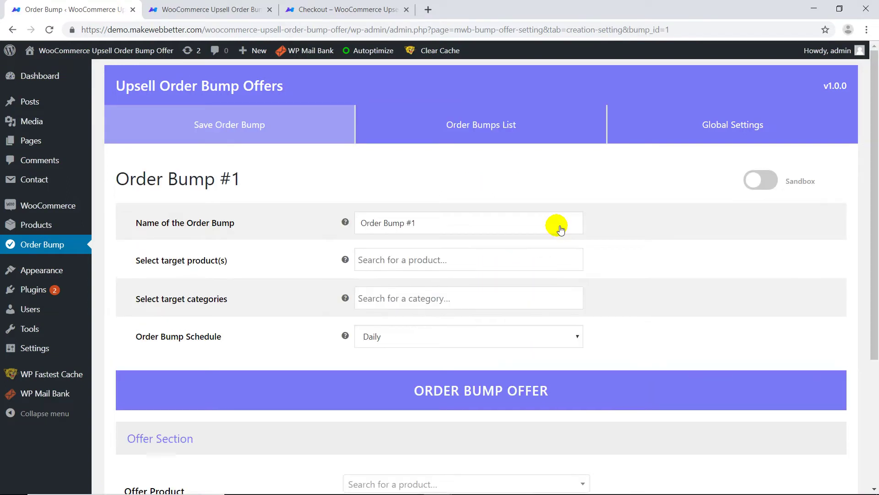
left_click(493, 226)
key("ctrl+a")
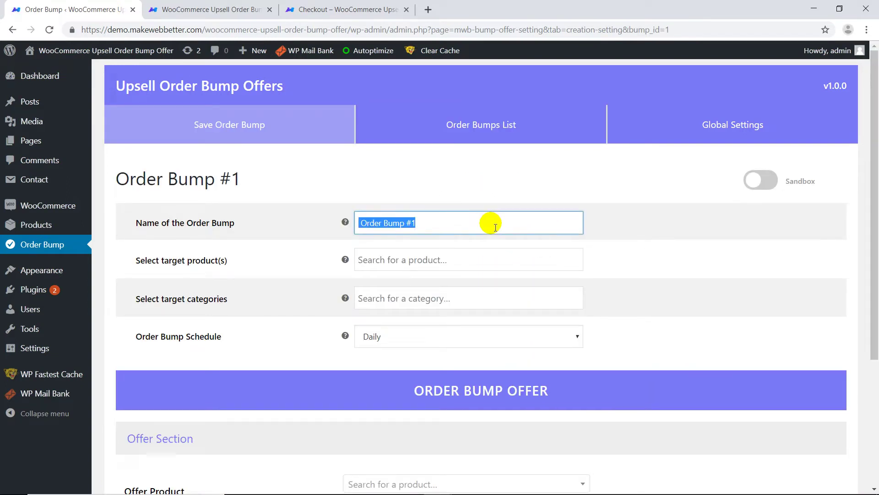
type("iPho")
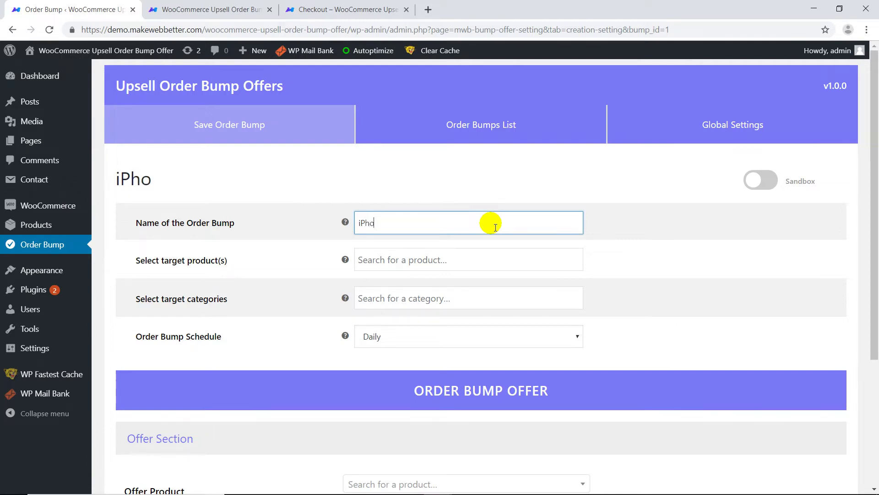
type("ne Xs")
Target the Apple iPhone Xs product, adding and then removing the Smartphones category.
left_click(494, 269)
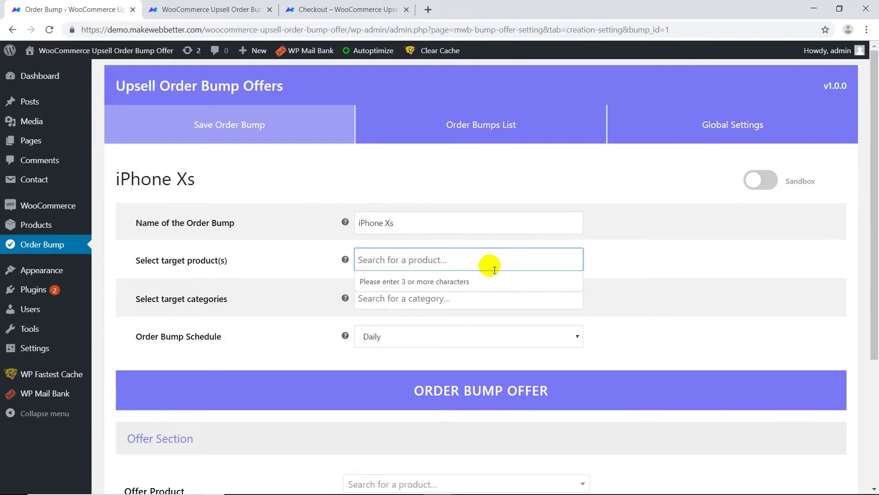
type("iphone")
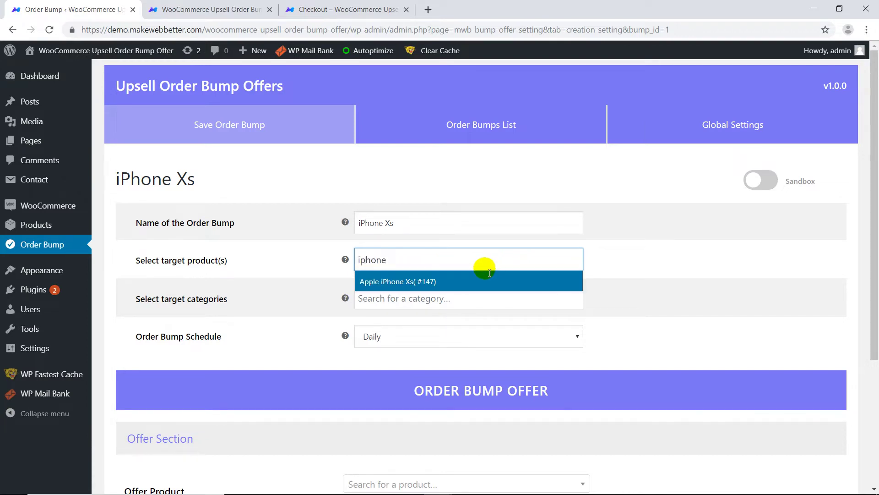
left_click(465, 279)
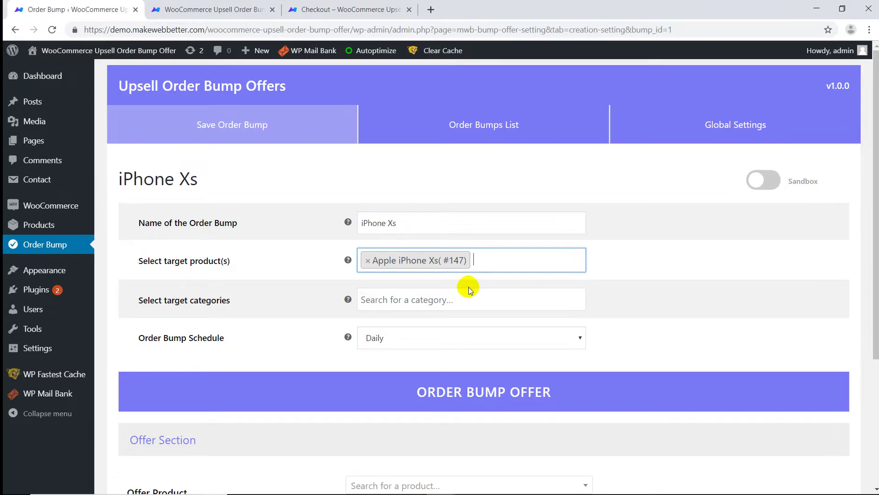
left_click(470, 297)
type("smart")
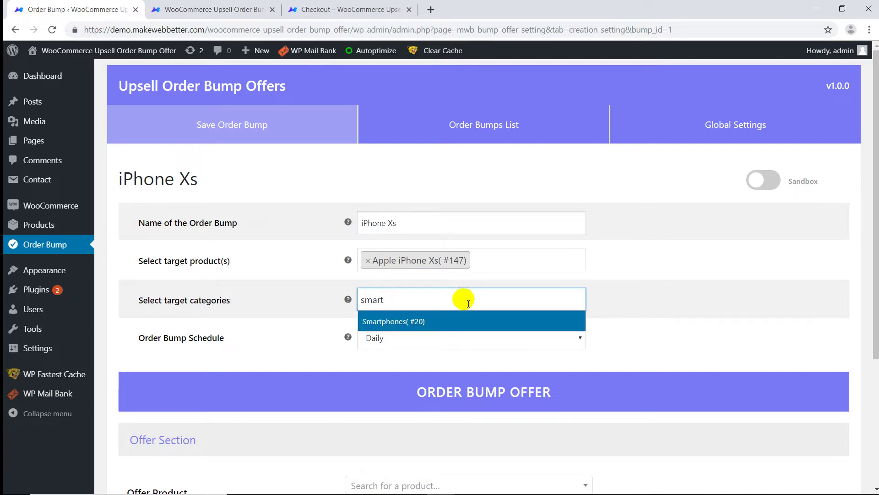
left_click(448, 321)
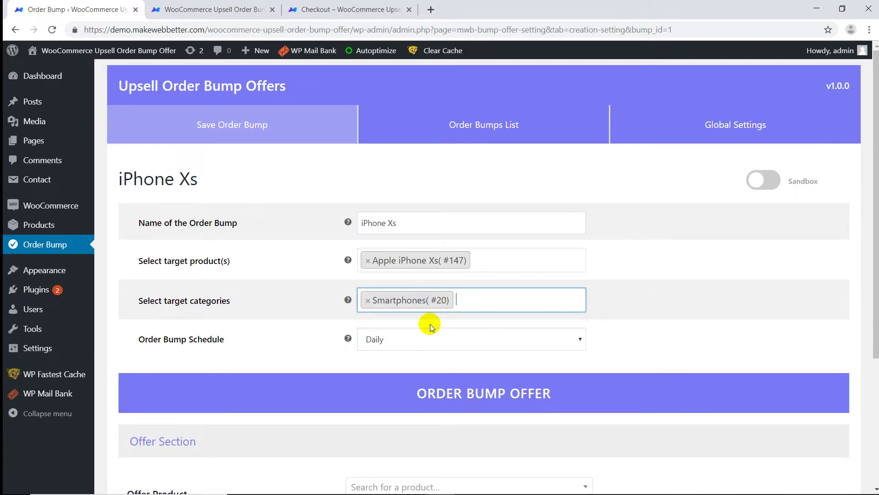
left_click(368, 300)
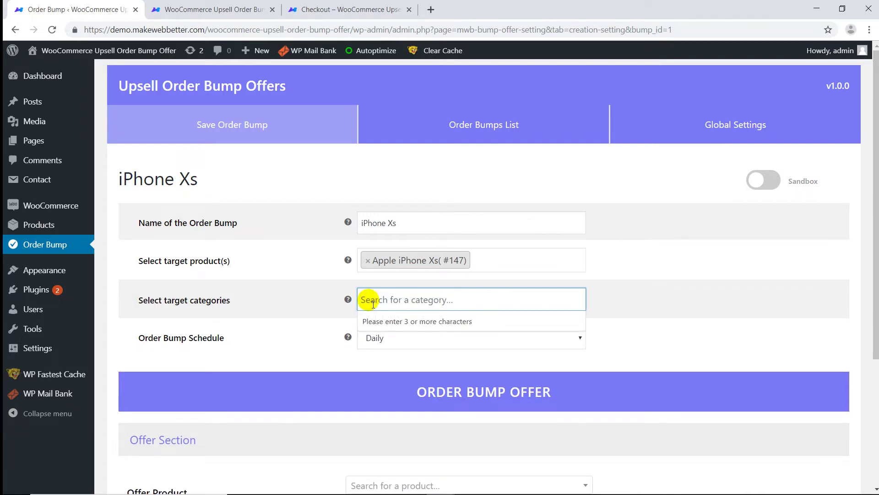
Offer the 11D Anti-Scratch Screen Protector with a 20% percentage discount.
scroll(601, 313, "down", 3)
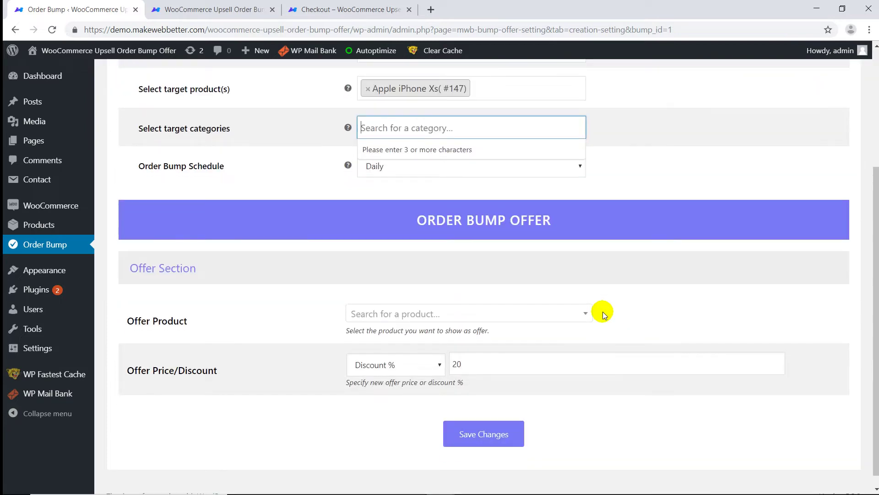
left_click(555, 315)
type("scre")
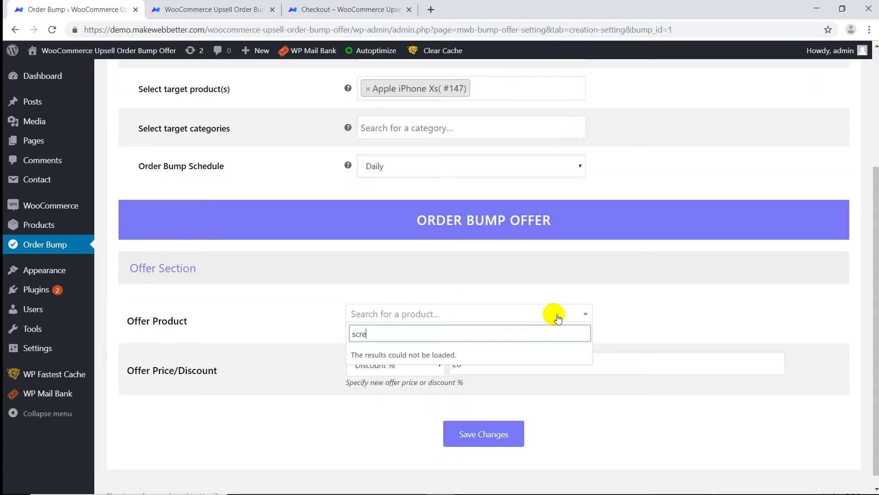
type("en")
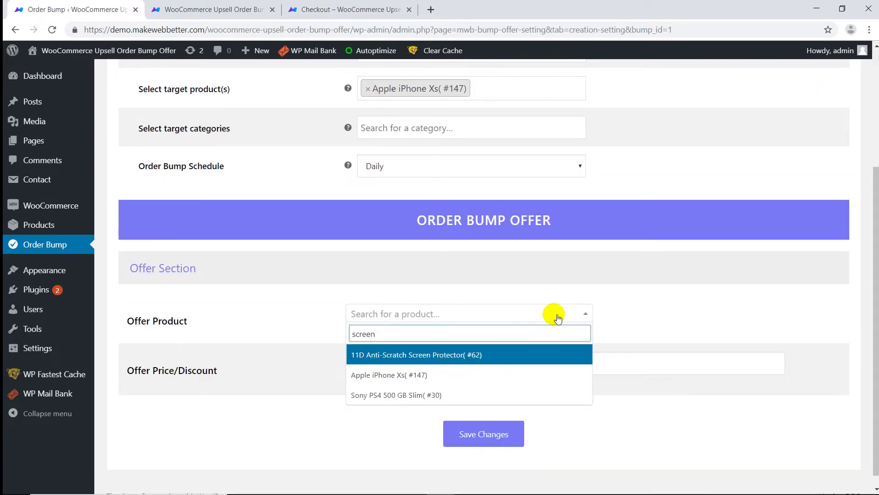
left_click(471, 355)
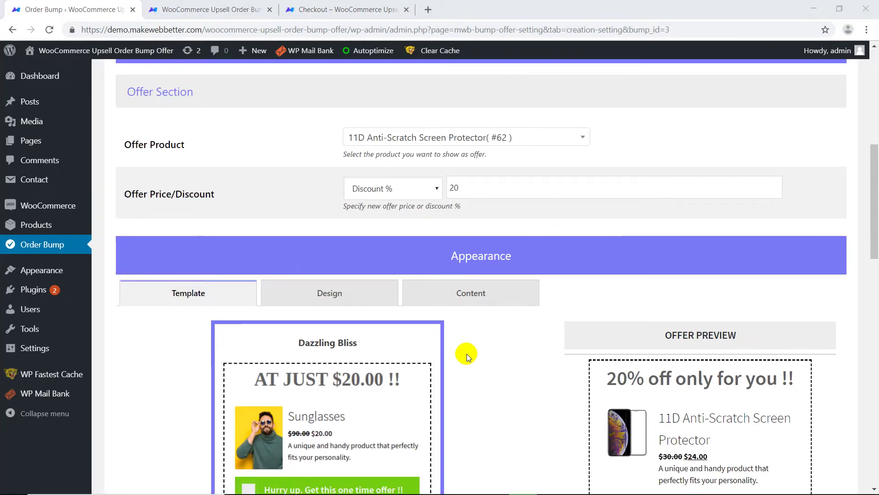
left_click(407, 194)
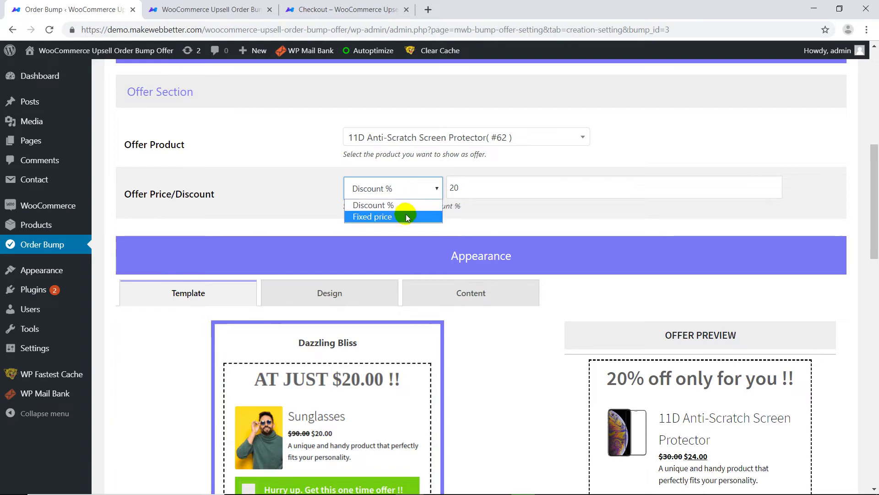
left_click(489, 216)
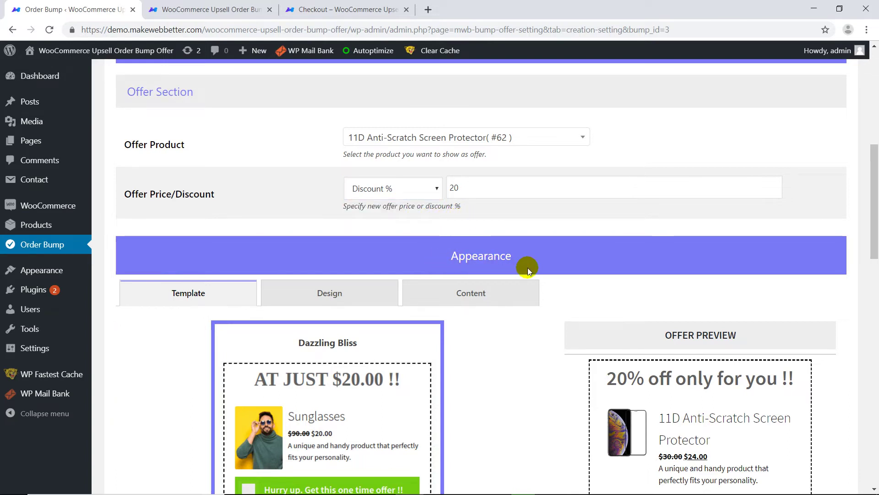
Switch the bump to the Alluring Lakeside template and confirm the layout change.
scroll(545, 282, "down", 5)
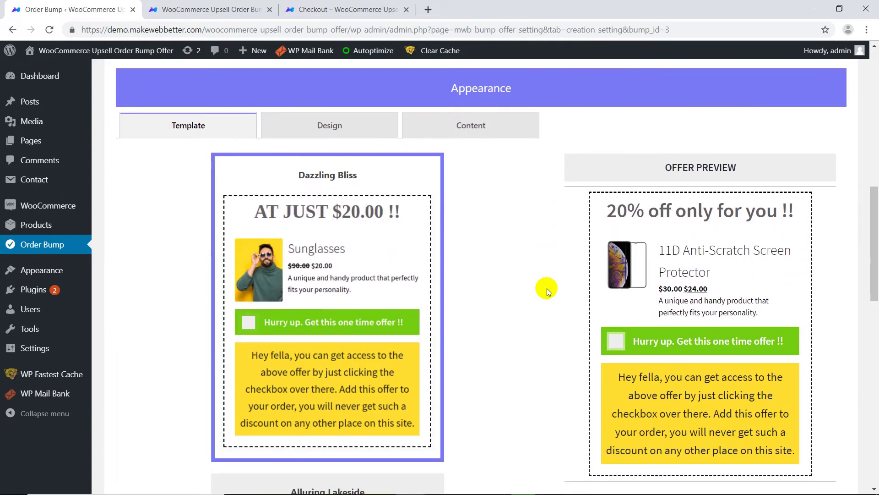
scroll(548, 291, "down", 10)
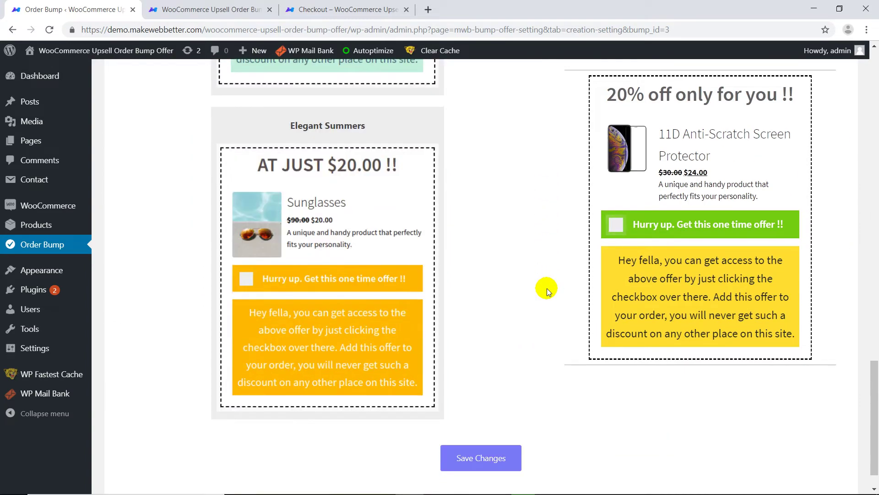
scroll(548, 291, "up", 3)
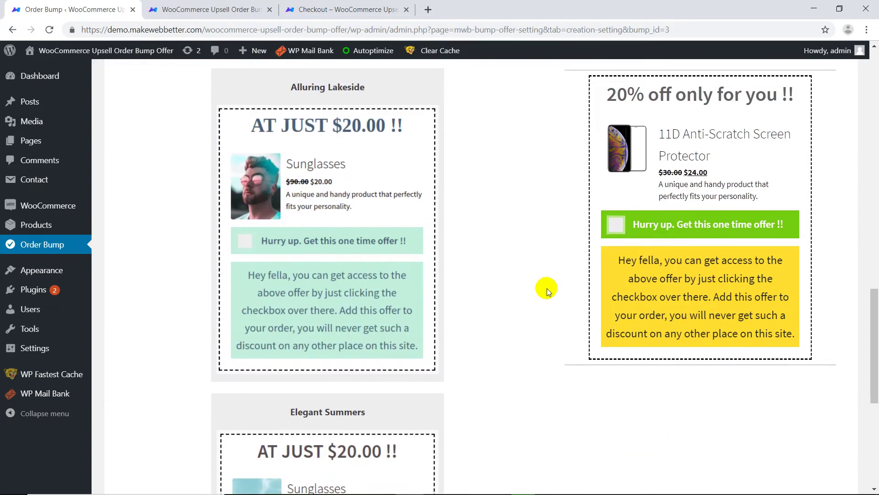
left_click(350, 240)
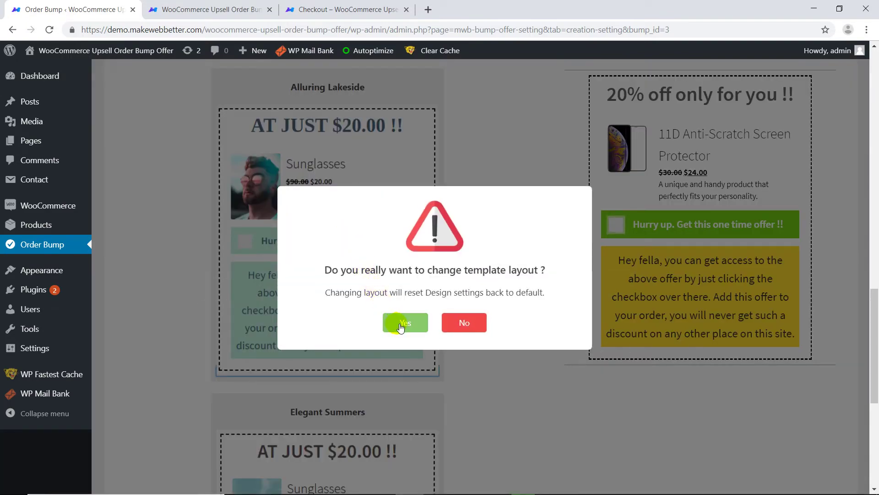
left_click(396, 323)
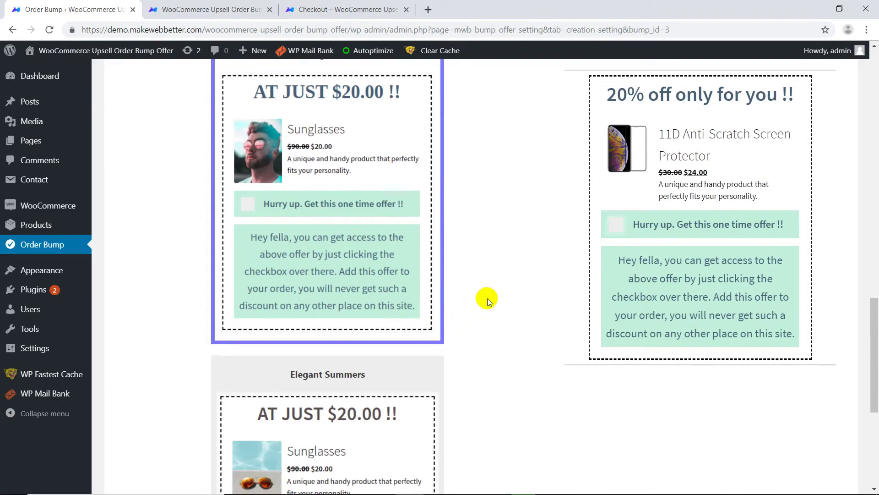
scroll(488, 298, "up", 4)
scroll(487, 298, "up", 8)
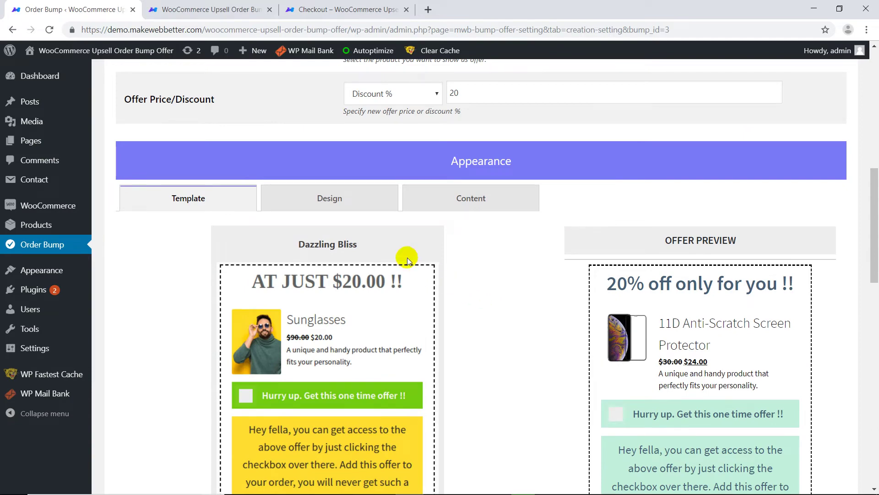
Give the offer box a double red border in the design settings.
left_click(353, 209)
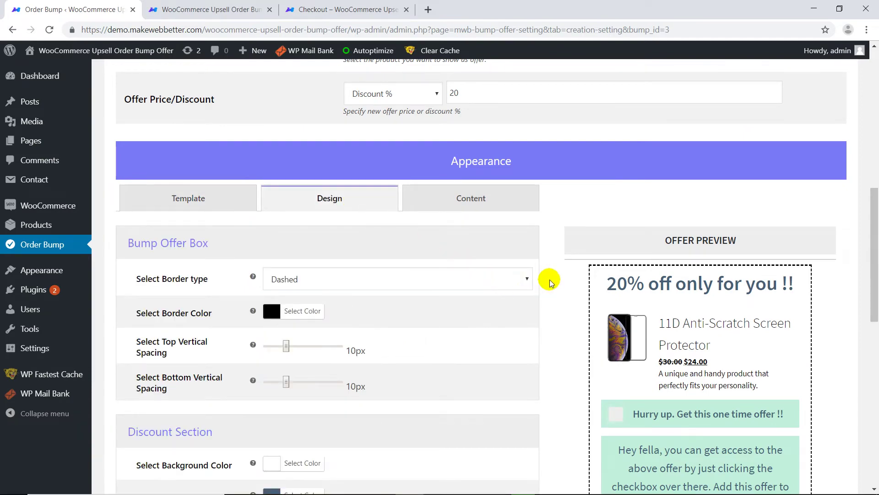
scroll(551, 280, "down", 2)
scroll(551, 280, "down", 2)
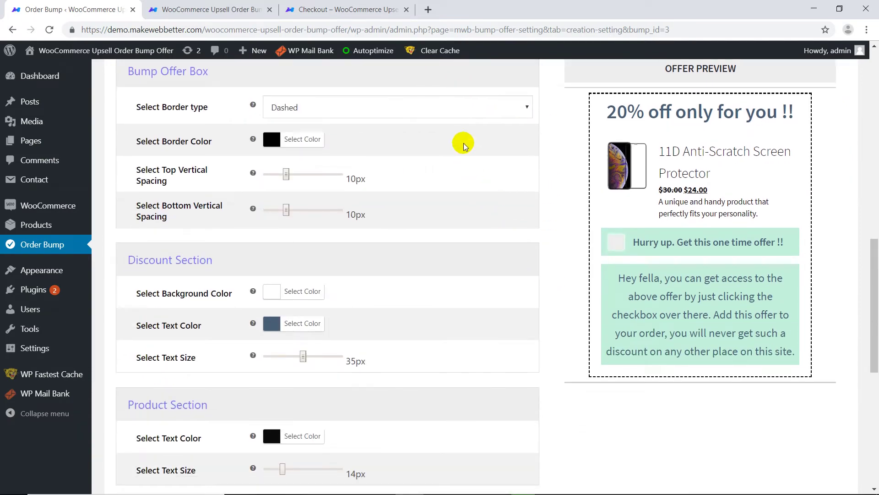
left_click(460, 120)
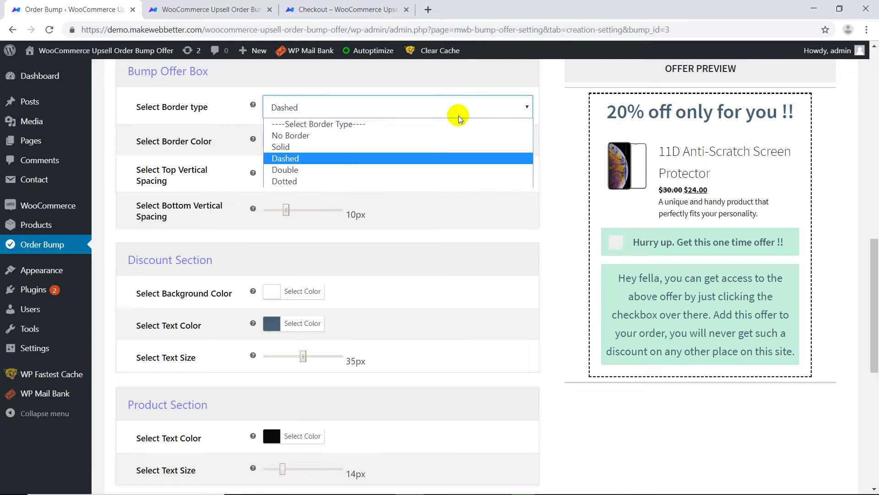
left_click(324, 169)
left_click(293, 138)
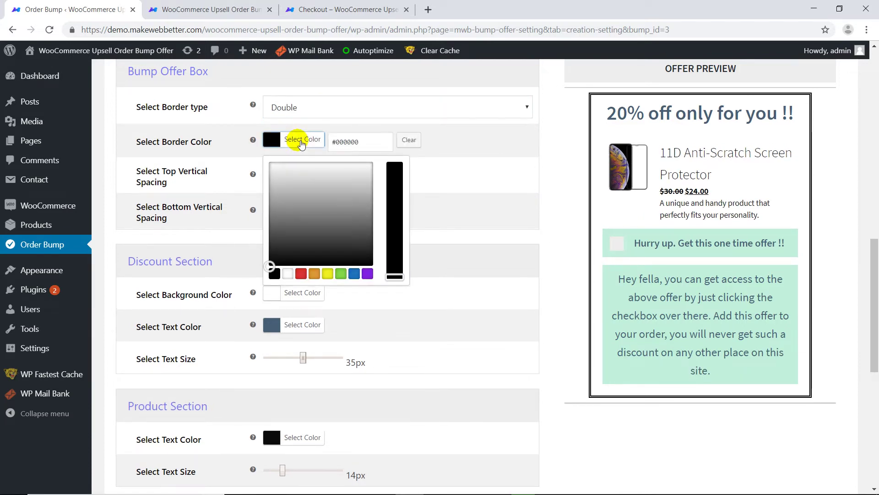
left_click(301, 274)
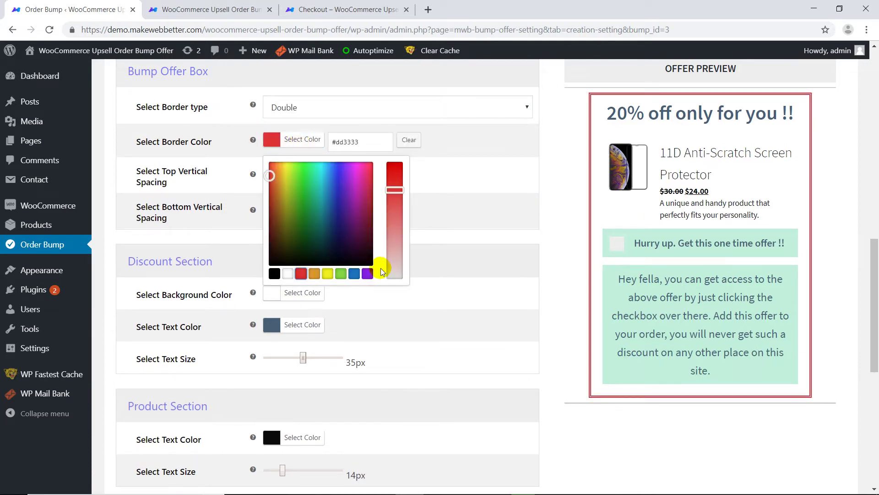
left_click(463, 236)
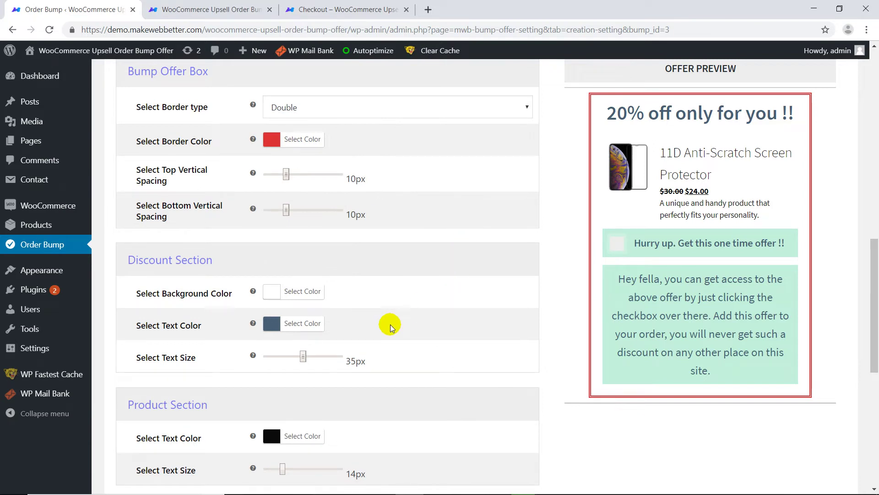
Make the discount headline text red and adjust the product section text size.
left_click(311, 323)
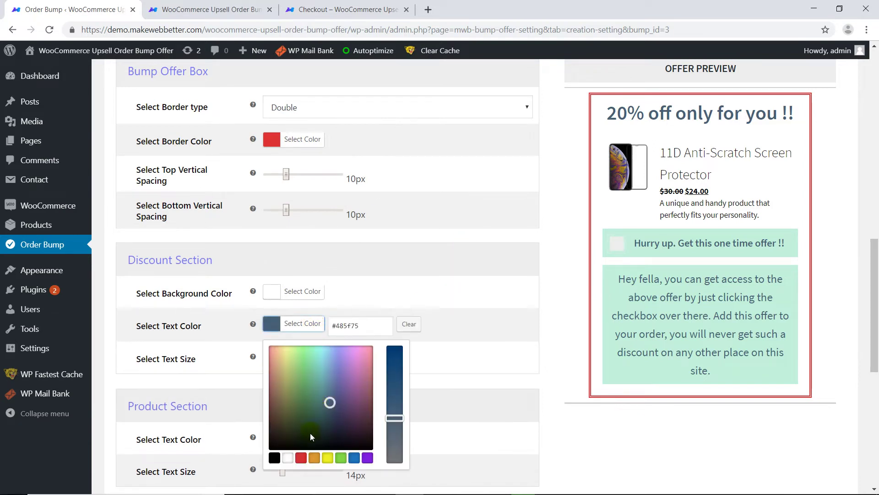
left_click(301, 457)
left_click(463, 321)
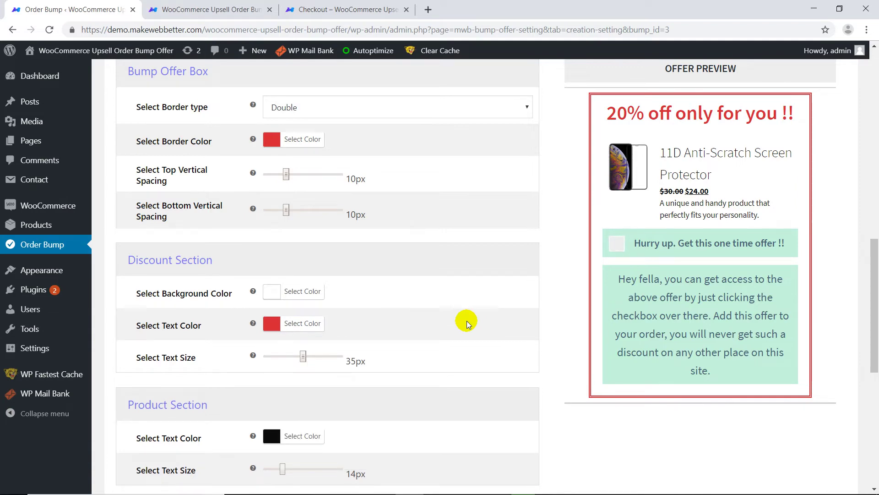
scroll(466, 322, "down", 3)
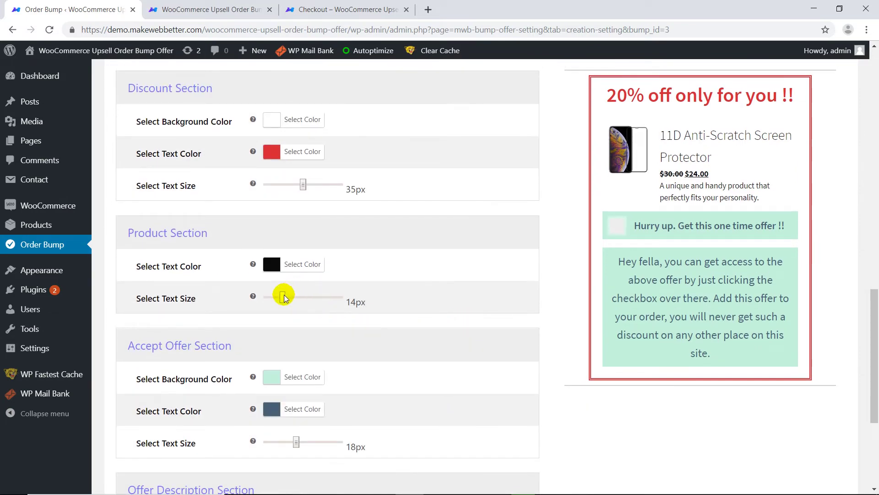
mouse_move(283, 297)
left_mouse_down()
mouse_move(298, 299)
mouse_move(283, 298)
left_mouse_up()
scroll(359, 315, "down", 4)
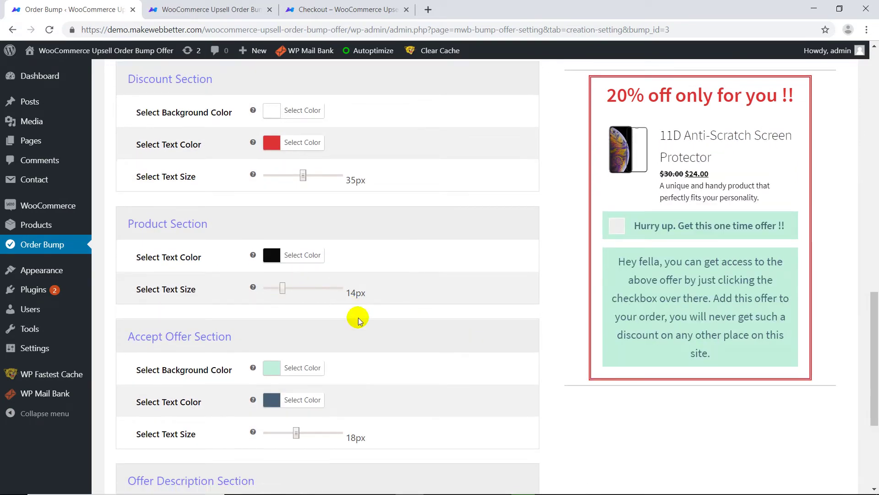
Set the lead bar background to yellow and the description box background to lime green.
left_click(305, 205)
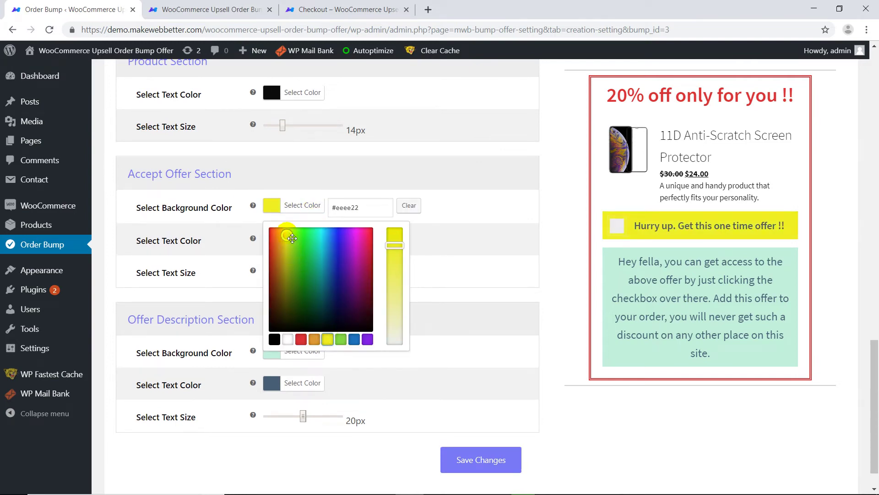
left_click(442, 251)
scroll(443, 253, "down", 1)
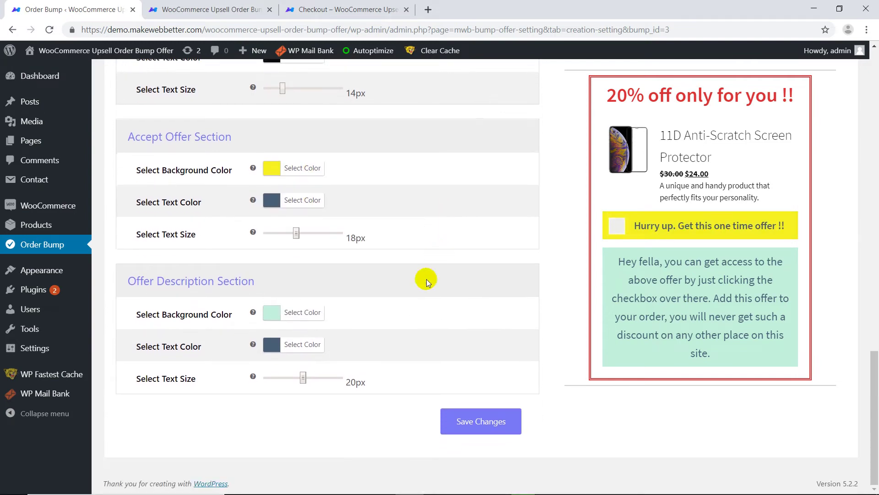
left_click(282, 319)
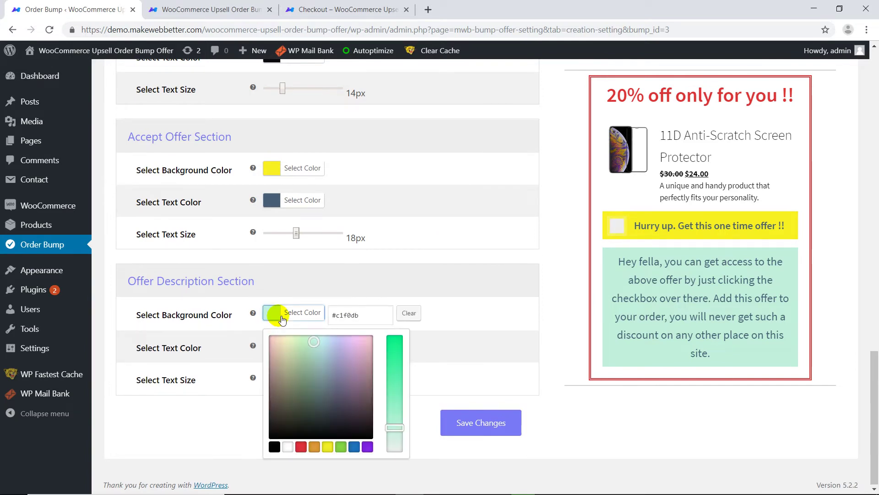
left_click(343, 447)
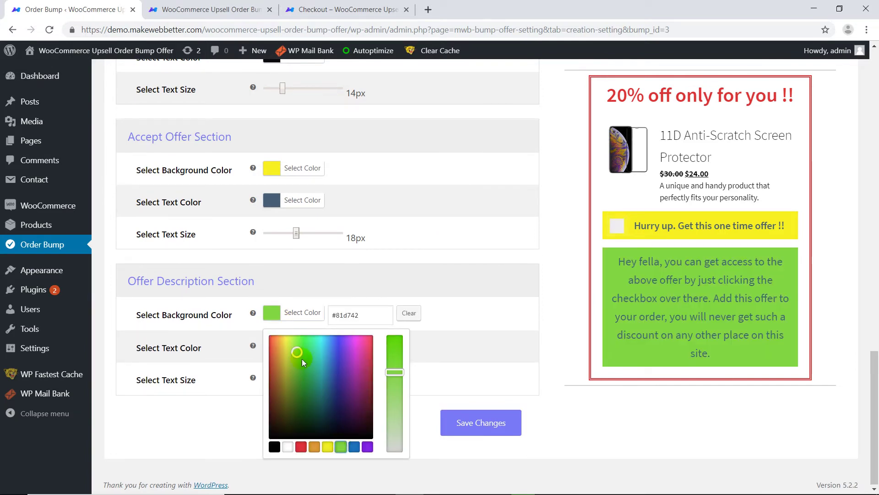
left_click_drag(299, 353, 301, 341)
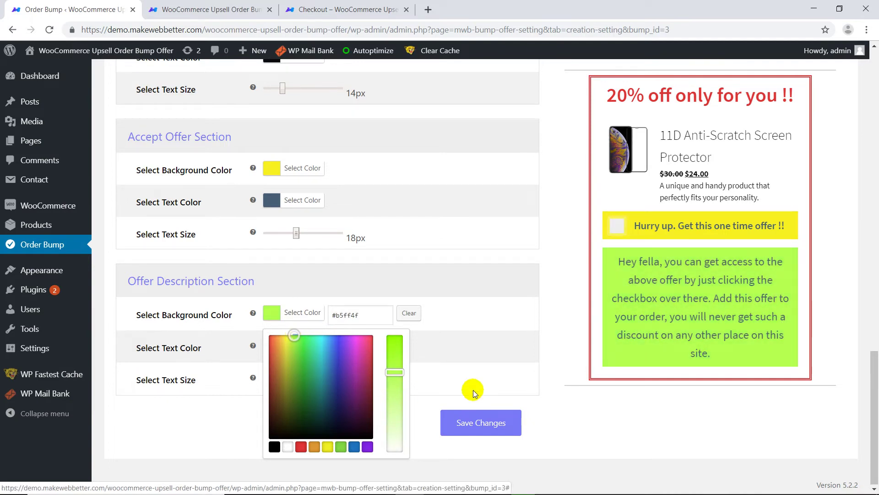
left_click(495, 355)
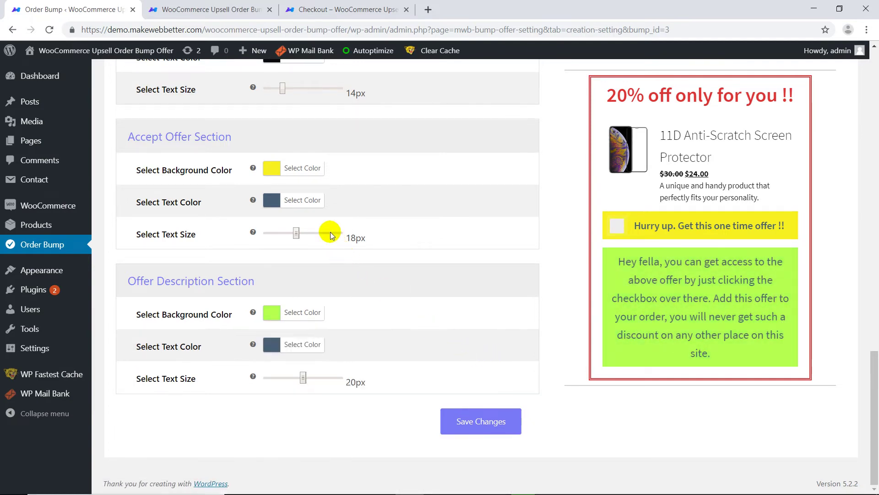
Make the lead bar text dark grey and the description text black.
left_click(306, 200)
left_click(274, 335)
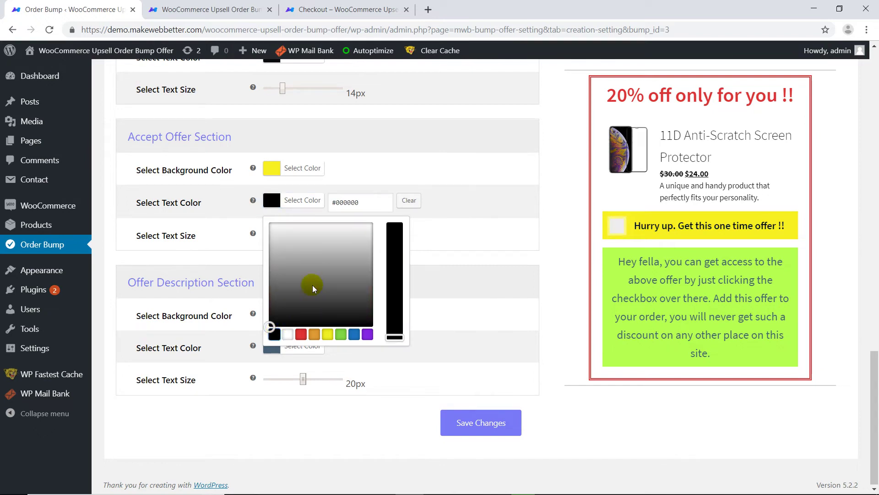
left_click(281, 319)
left_click_drag(281, 319, 330, 291)
left_click(441, 329)
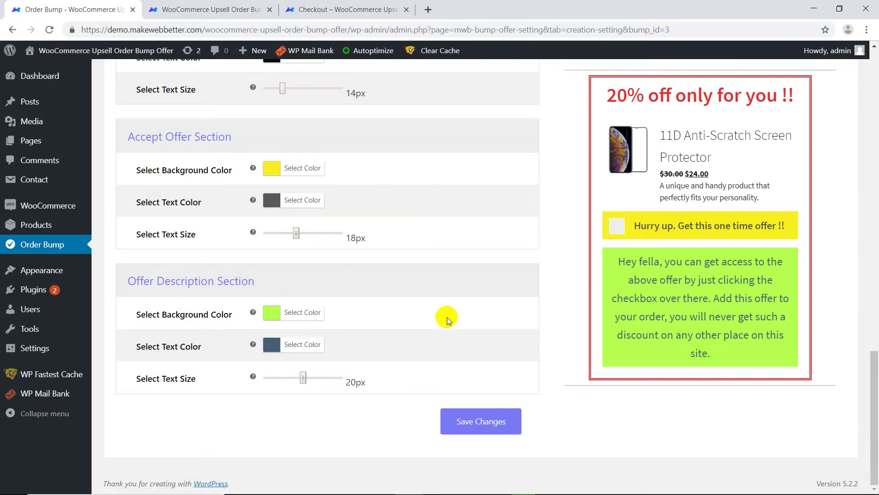
left_click(308, 344)
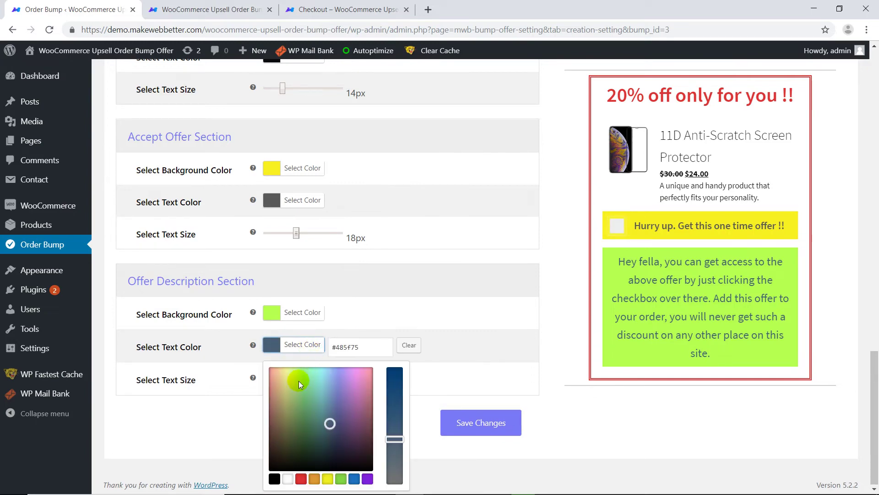
left_click(275, 474)
left_click(506, 329)
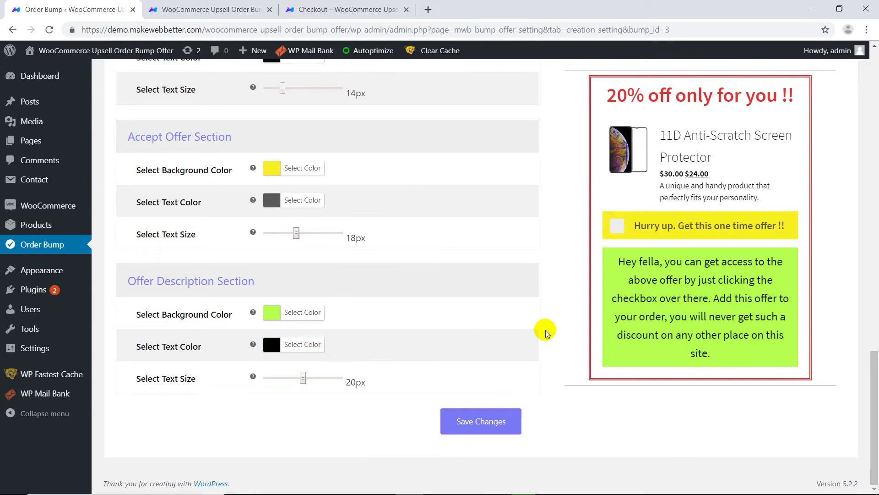
scroll(504, 321, "up", 15)
Replace the Product Description with the screen protector's feature line copied from Notepad.
left_click(480, 277)
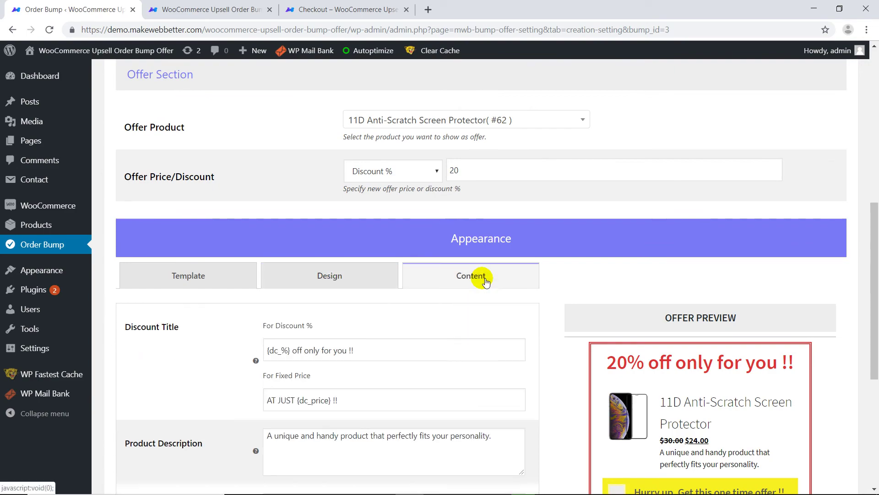
scroll(550, 341, "down", 3)
scroll(551, 340, "down", 2)
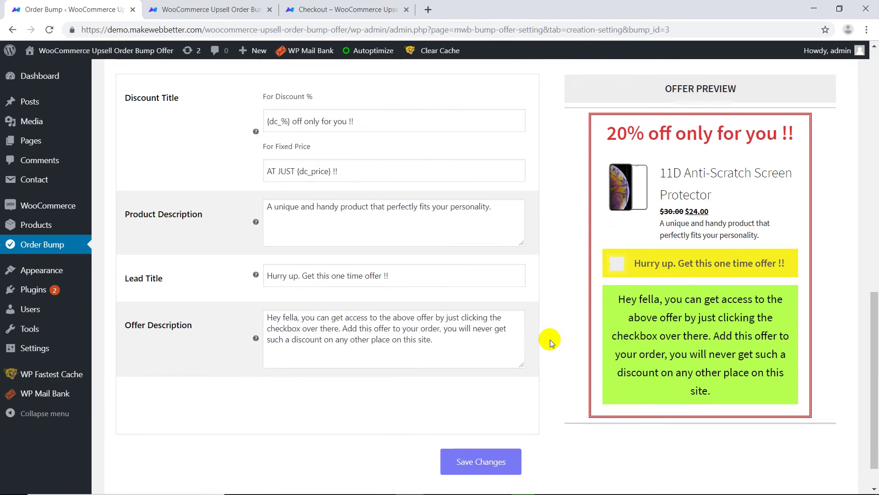
key("alt+Tab")
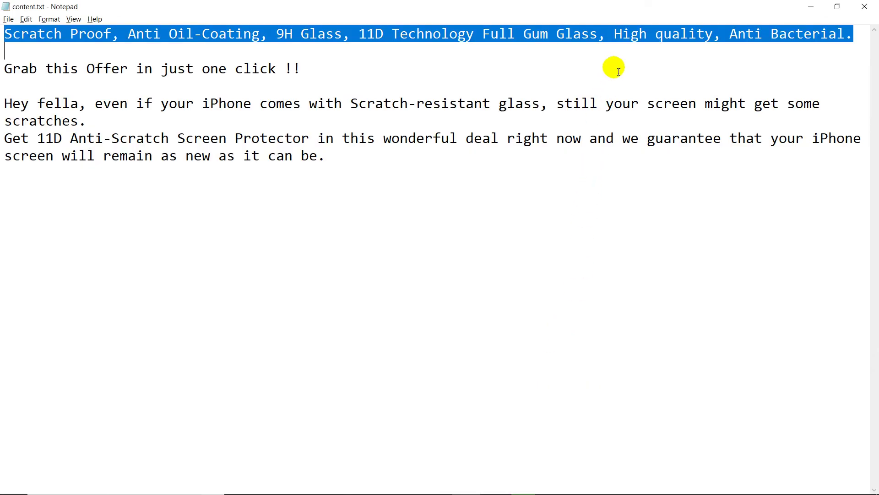
right_click(623, 44)
left_click(645, 71)
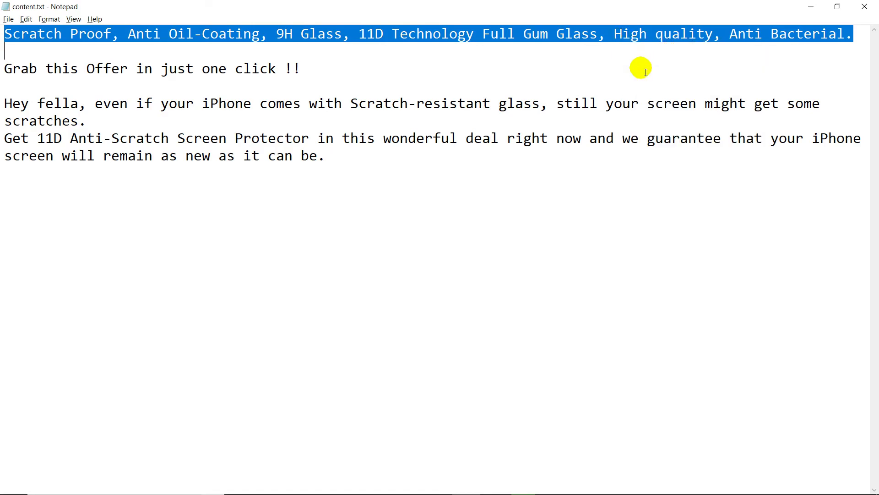
key("alt+Tab")
left_click_drag(506, 207, 238, 197)
key("ctrl+v")
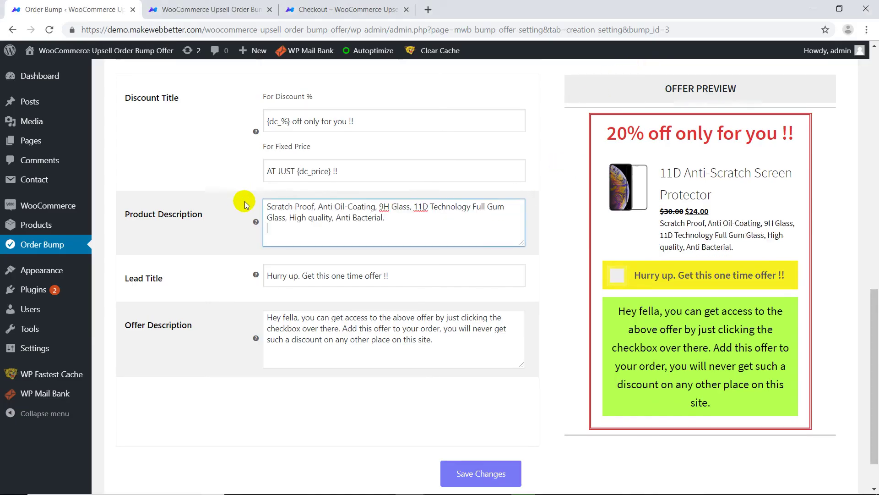
Replace the Lead Title with the 'Grab this Offer' line from the notes.
left_click(412, 284)
key("alt+Tab")
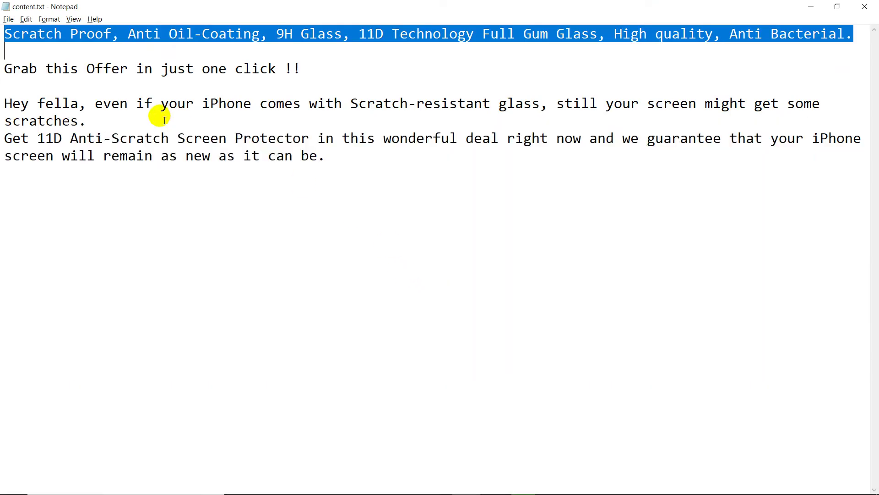
left_click_drag(5, 69, 215, 82)
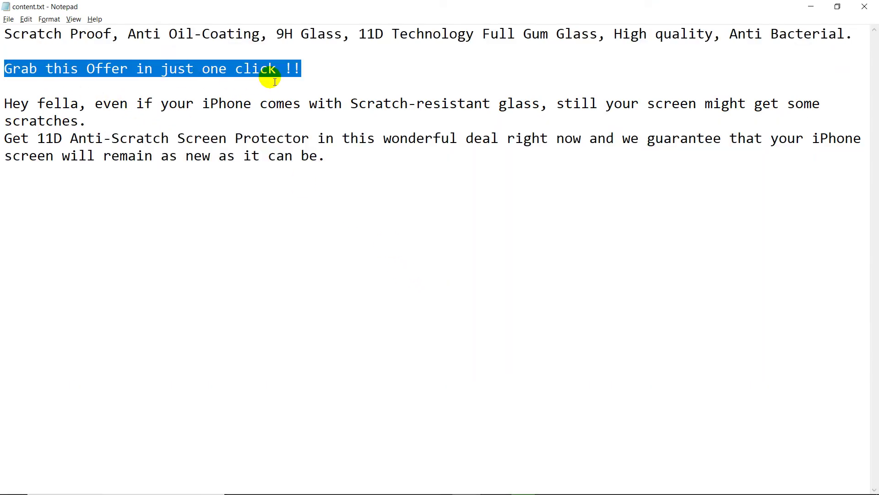
key("alt+Tab")
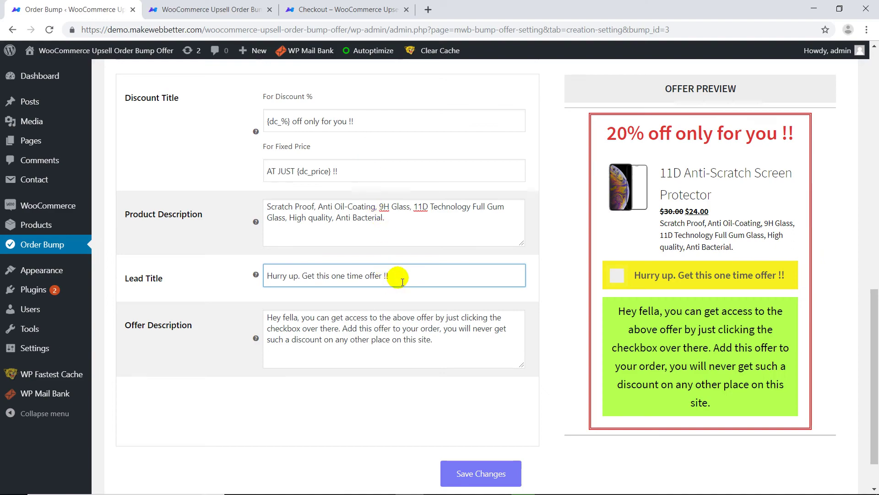
left_click_drag(393, 276, 255, 259)
key("ctrl+v")
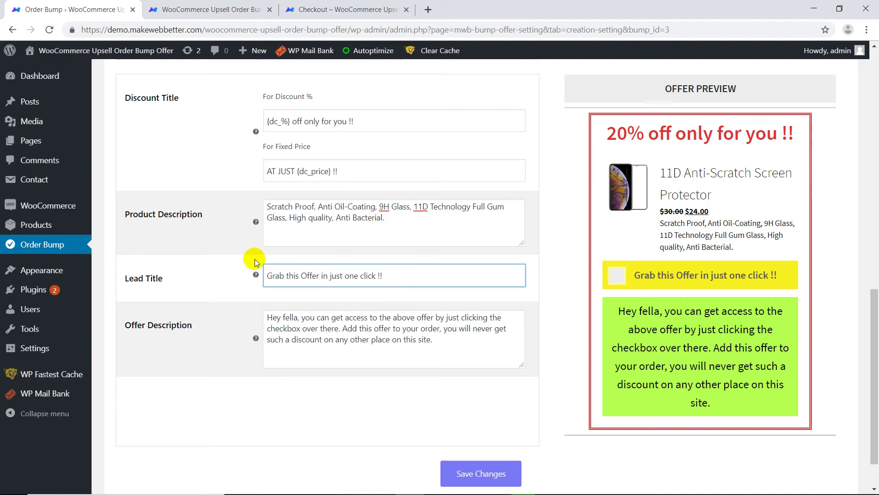
Replace the Offer Description with the two-paragraph scratch-protection offer text.
key("alt+Tab")
left_click_drag(326, 157, 5, 104)
key("alt+Tab")
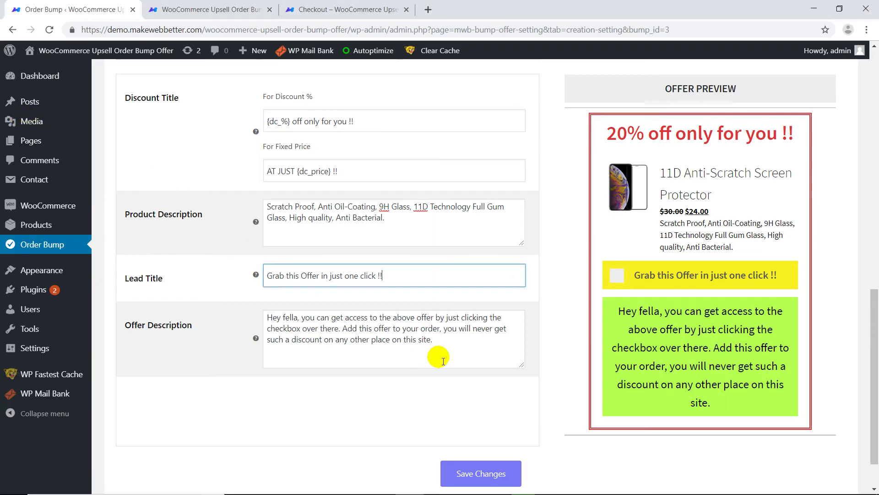
left_click_drag(436, 357, 144, 273)
key("ctrl+v")
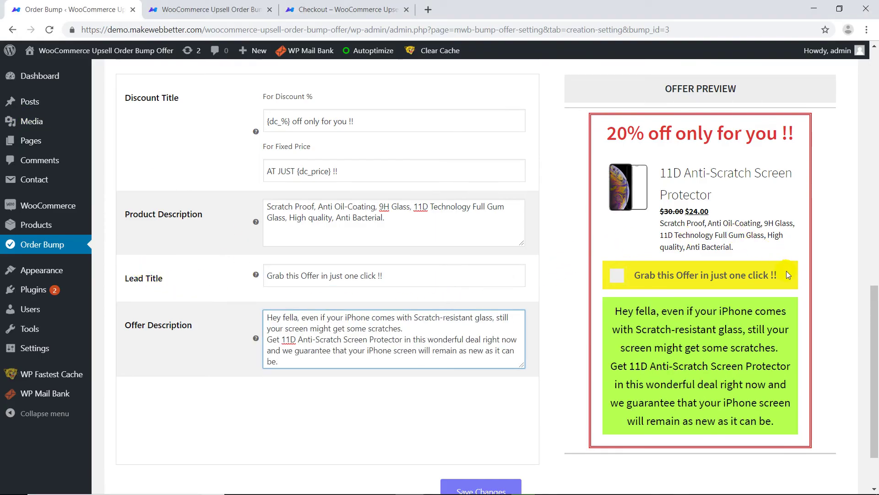
Switch the iPhone Xs order bump from Sandbox to Live.
scroll(786, 271, "up", 9)
scroll(787, 271, "up", 5)
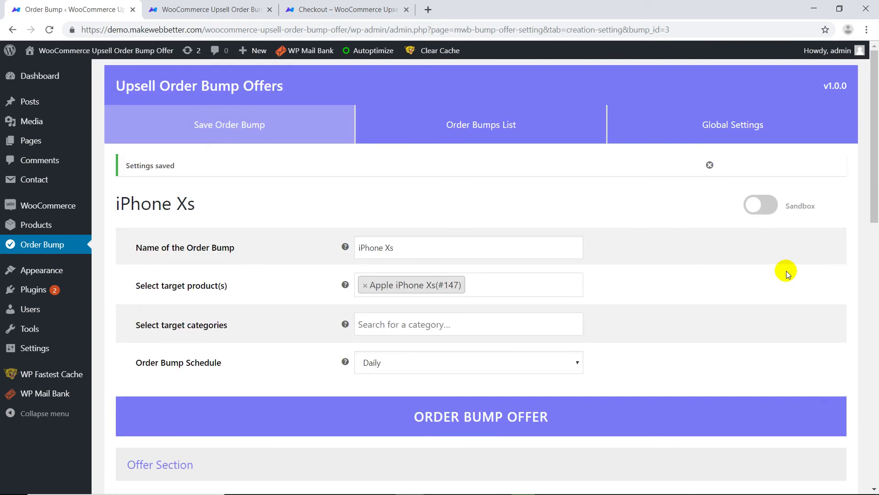
left_click(761, 210)
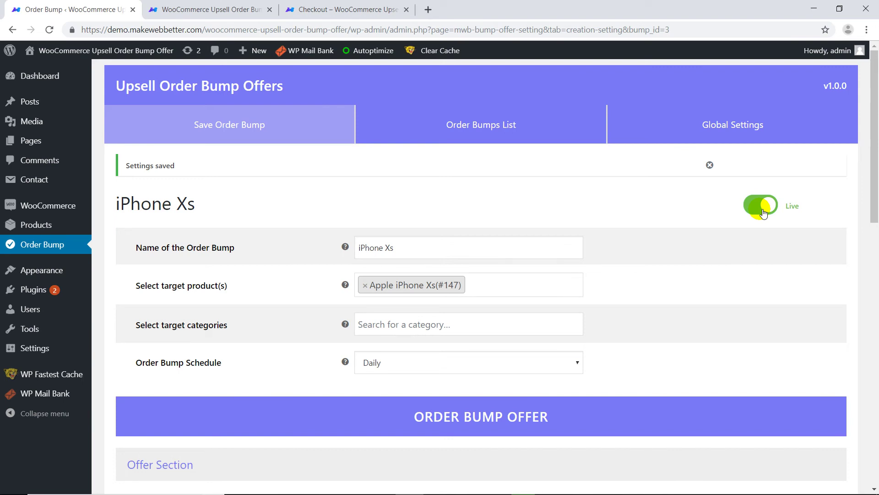
Open the Checkout tab to view the updated 20% off screen protector order bump.
left_click(371, 4)
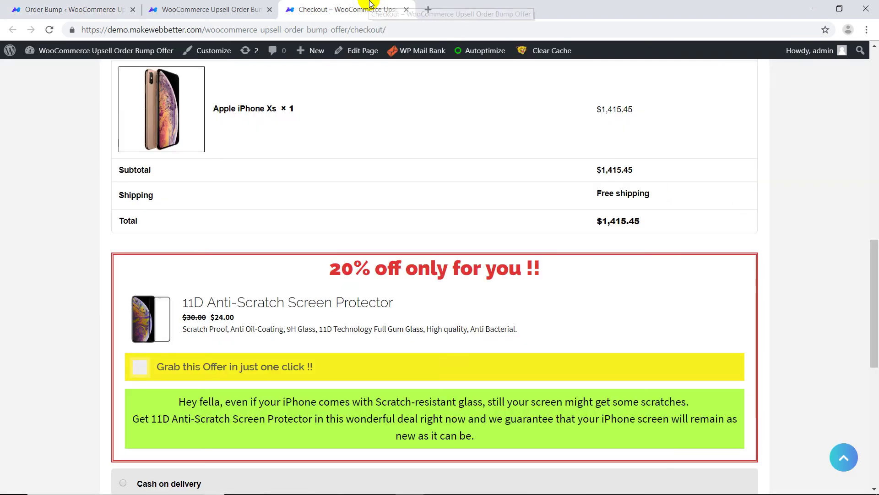